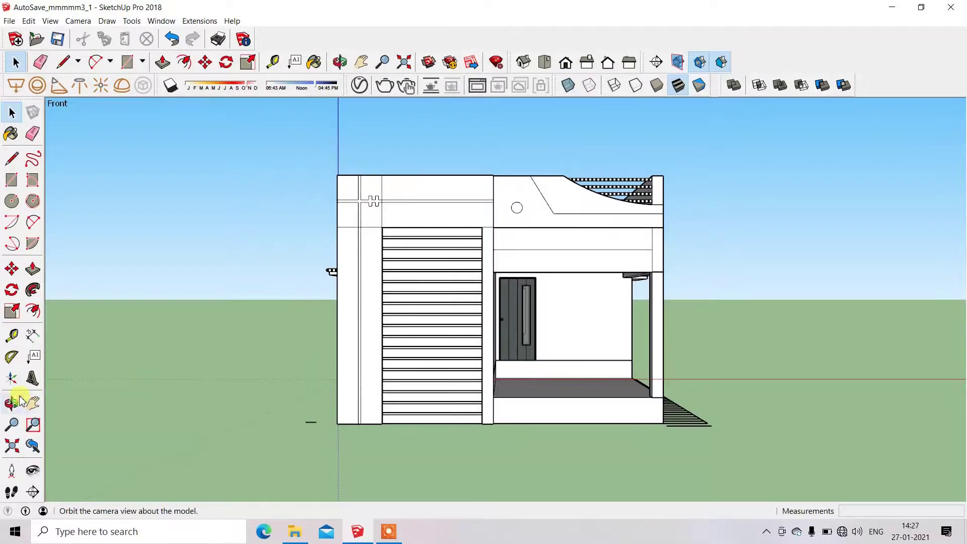
# Orbit from the flat front elevation to a three-quarter view of the porch and right side, then zoom in
pyautogui.click(12, 402)
pyautogui.moveTo(475, 296)
pyautogui.mouseDown()
pyautogui.moveTo(545, 337)
pyautogui.moveTo(680, 346)
pyautogui.moveTo(551, 368)
pyautogui.moveTo(437, 345)
pyautogui.moveTo(389, 319)
pyautogui.moveTo(492, 352)
pyautogui.moveTo(402, 222)
pyautogui.mouseUp()
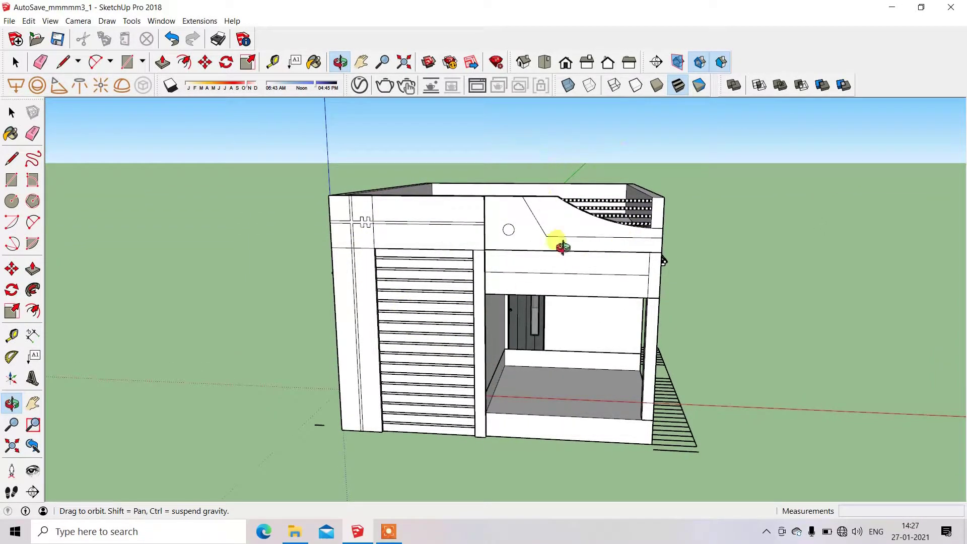
pyautogui.moveTo(561, 244)
pyautogui.mouseDown()
pyautogui.moveTo(624, 257)
pyautogui.moveTo(468, 256)
pyautogui.mouseUp()
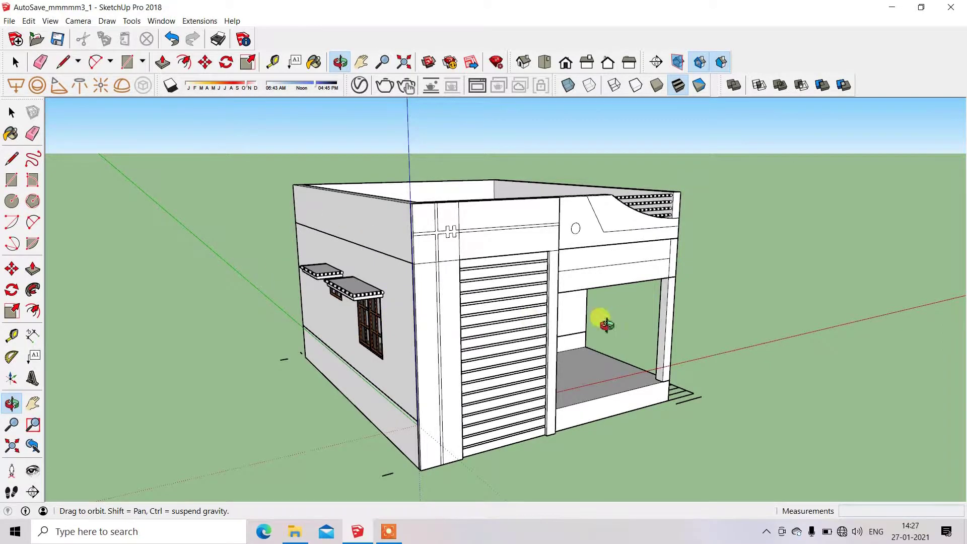
pyautogui.moveTo(603, 322); pyautogui.dragTo(415, 330)
pyautogui.moveTo(690, 367)
pyautogui.mouseDown()
pyautogui.moveTo(615, 331)
pyautogui.moveTo(631, 309)
pyautogui.moveTo(608, 339)
pyautogui.mouseUp()
pyautogui.scroll(2, 691, 380)
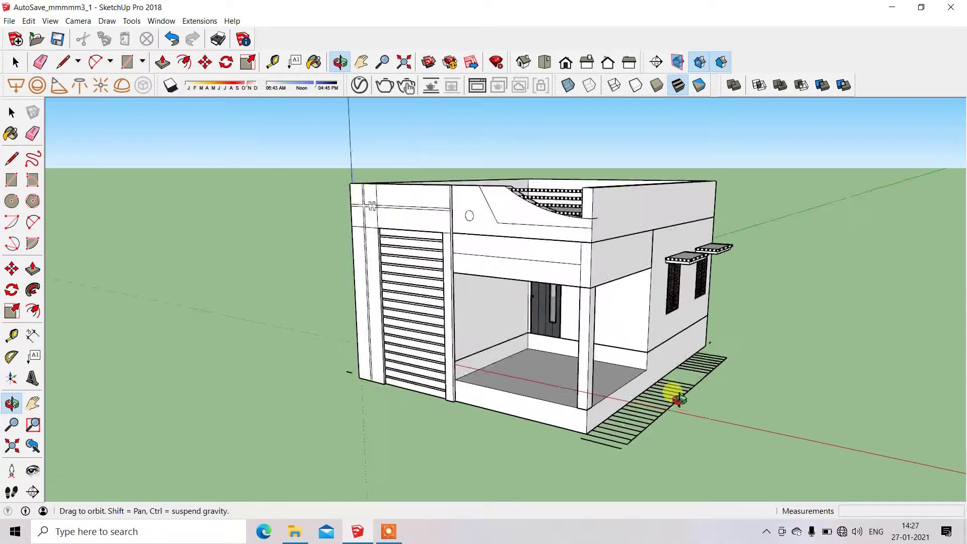
pyautogui.scroll(2, 660, 398)
# Copy the floor plan with its steps and set the copy on the ground right of the house
pyautogui.click(11, 113)
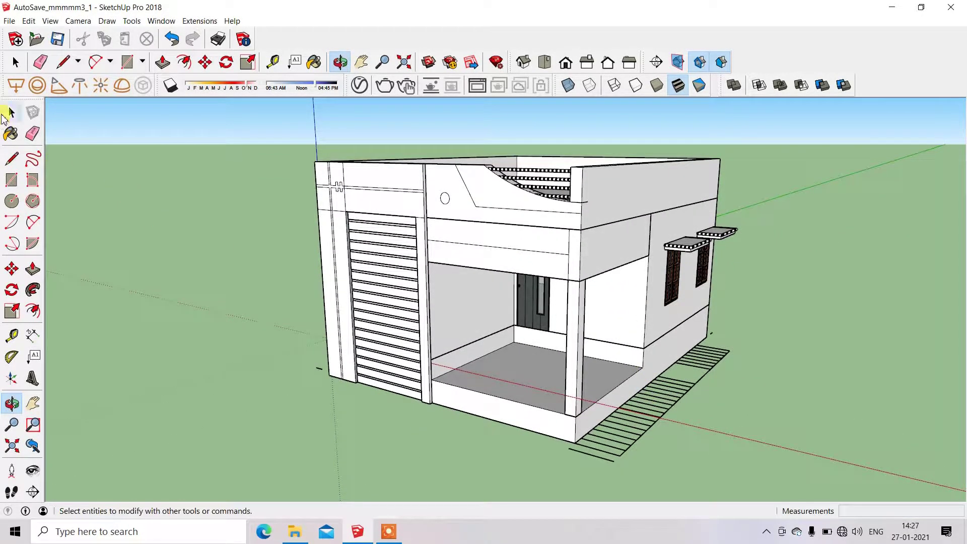
pyautogui.click(609, 427)
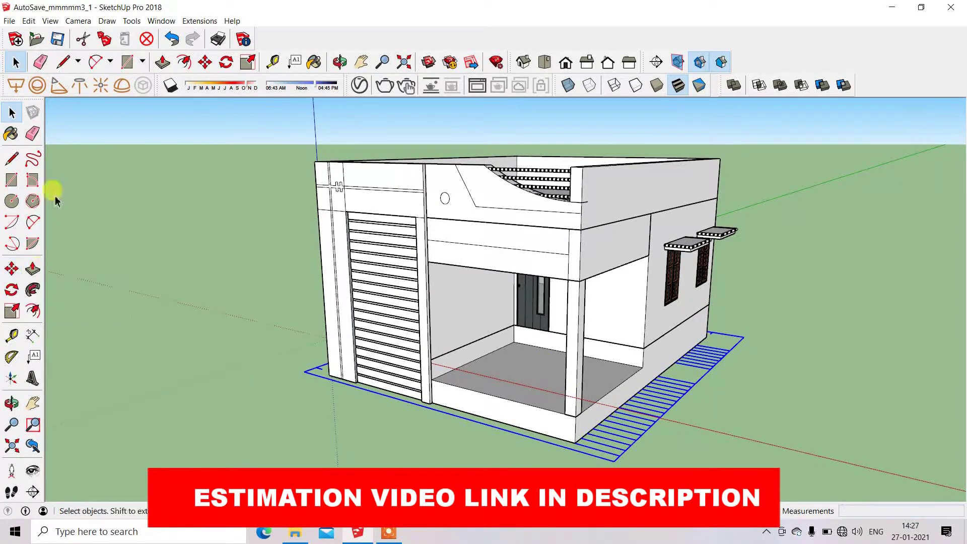
pyautogui.click(11, 267)
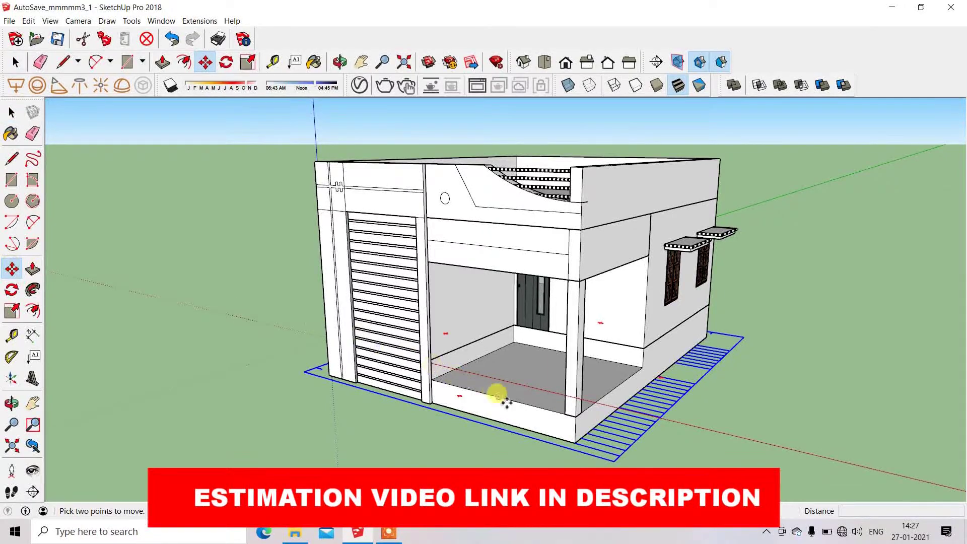
pyautogui.click(576, 443)
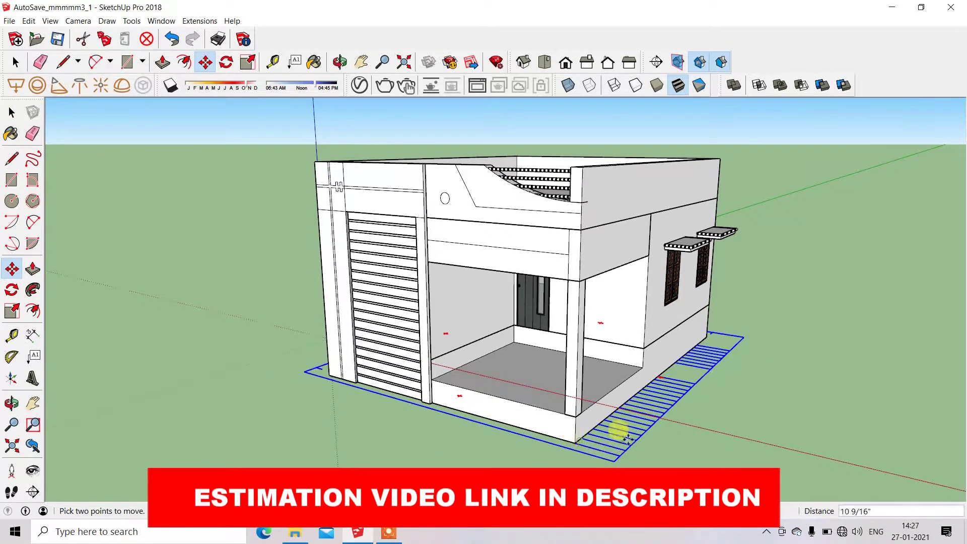
pyautogui.click(639, 441)
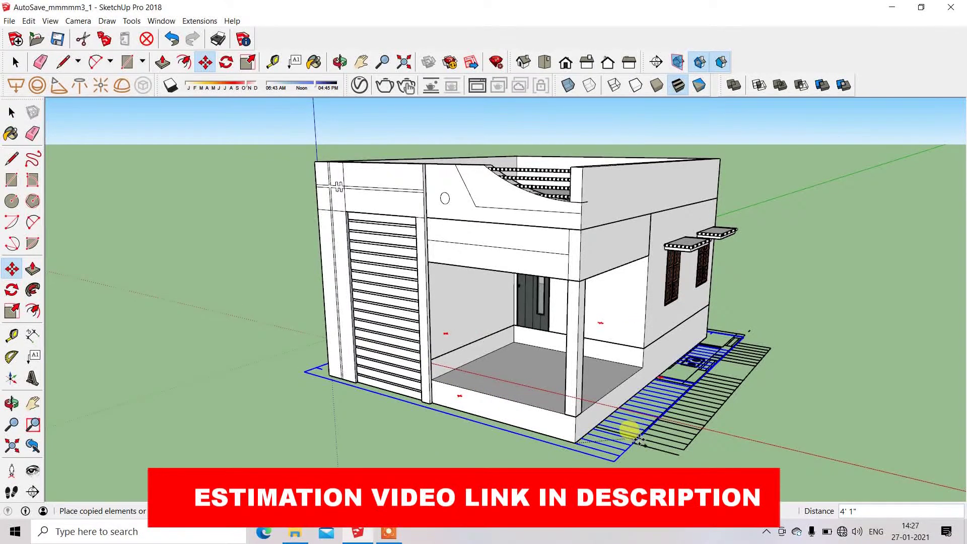
pyautogui.scroll(-2, 640, 433)
pyautogui.scroll(-2, 706, 363)
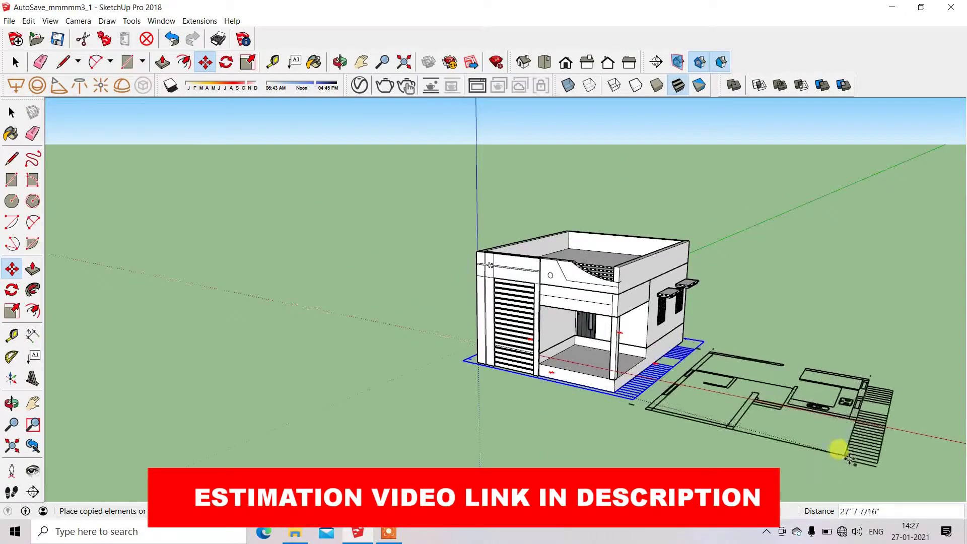
pyautogui.click(874, 456)
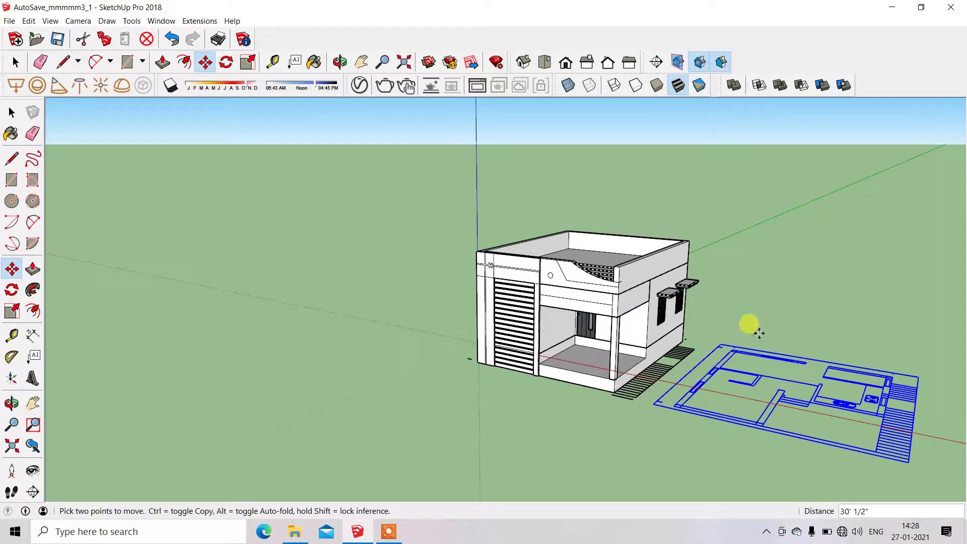
pyautogui.click(11, 112)
# Draw a rectangle covering the house's right side wall from bottom corner to roof corner
pyautogui.click(474, 211)
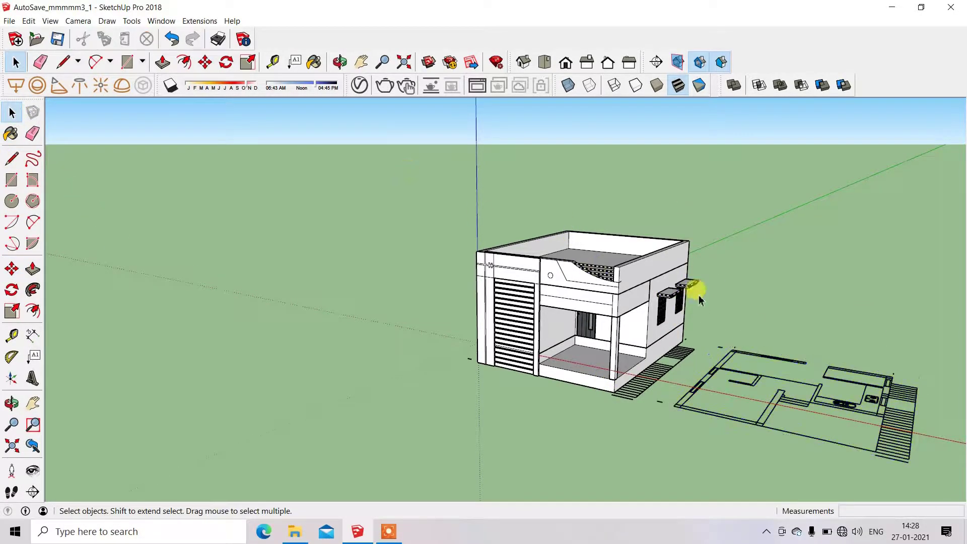
pyautogui.scroll(2, 706, 289)
pyautogui.moveTo(720, 296)
pyautogui.mouseDown(button='middle')
pyautogui.moveTo(648, 281)
pyautogui.moveTo(611, 410)
pyautogui.mouseUp(button='middle')
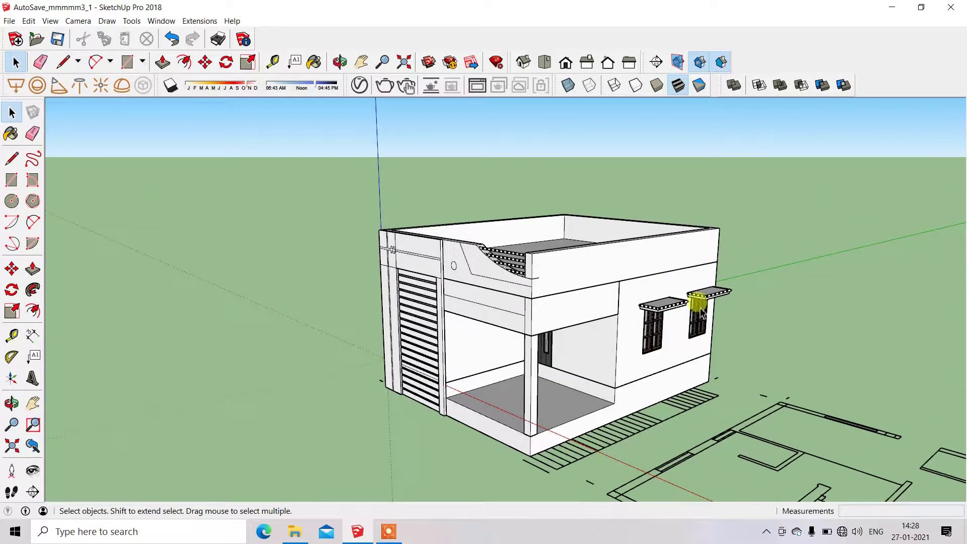
pyautogui.click(13, 182)
pyautogui.click(530, 456)
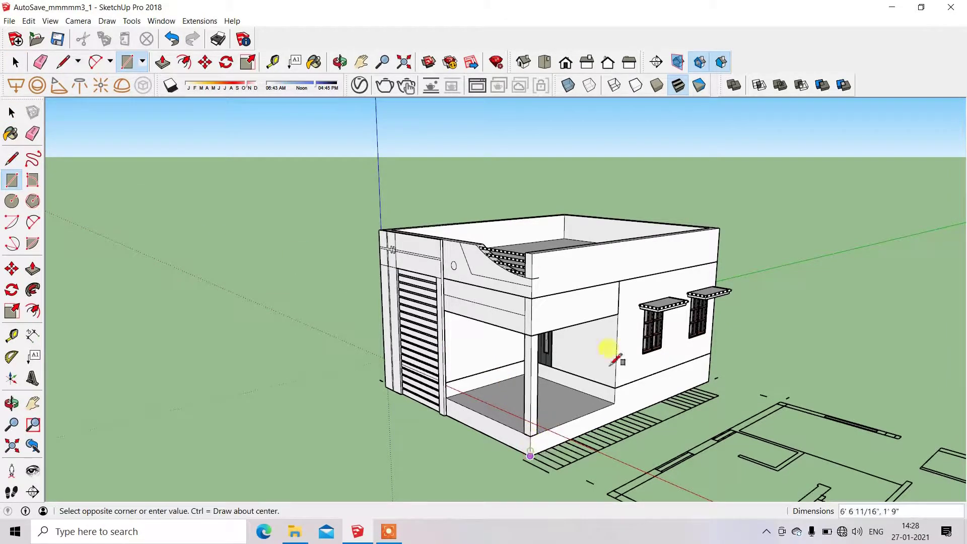
pyautogui.click(718, 261)
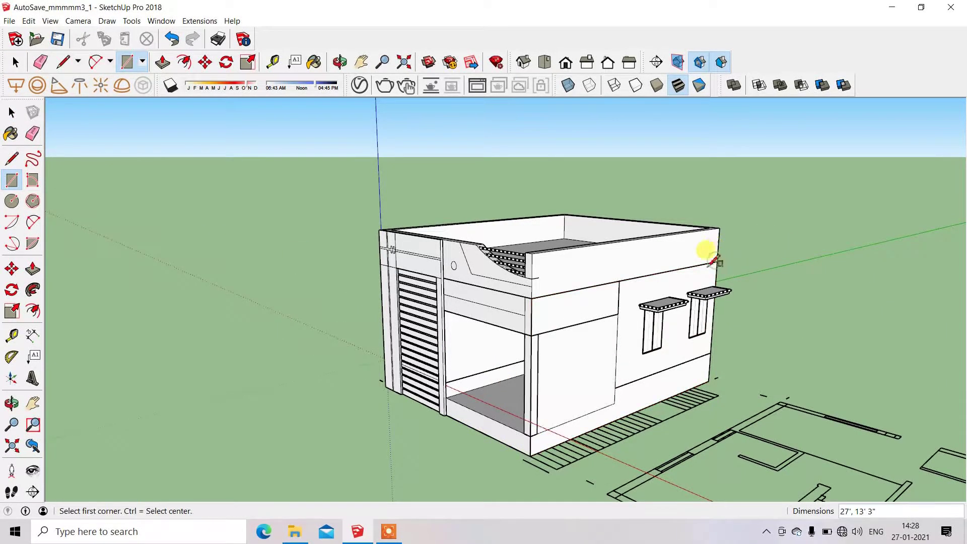
# Push the new wall face out 2 inches into a flat panel
pyautogui.click(31, 272)
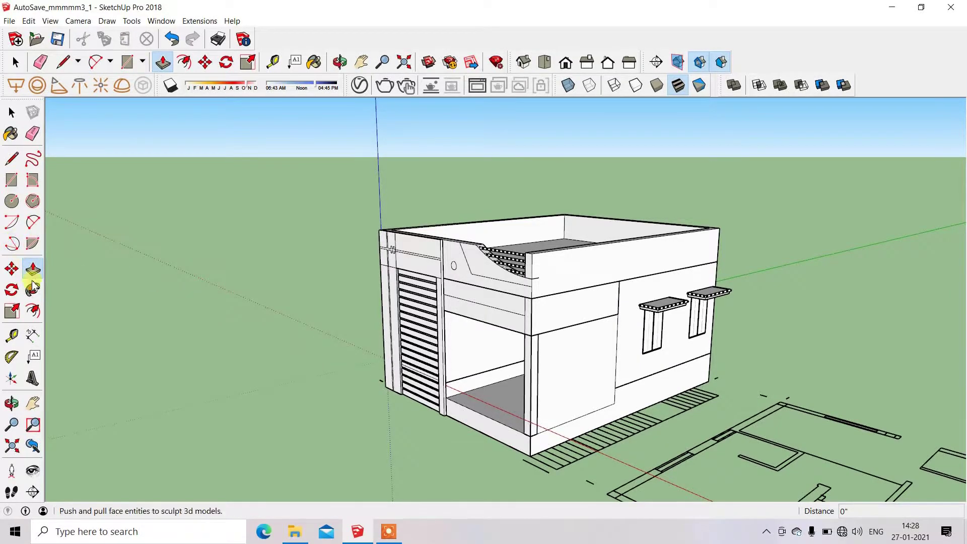
pyautogui.click(552, 302)
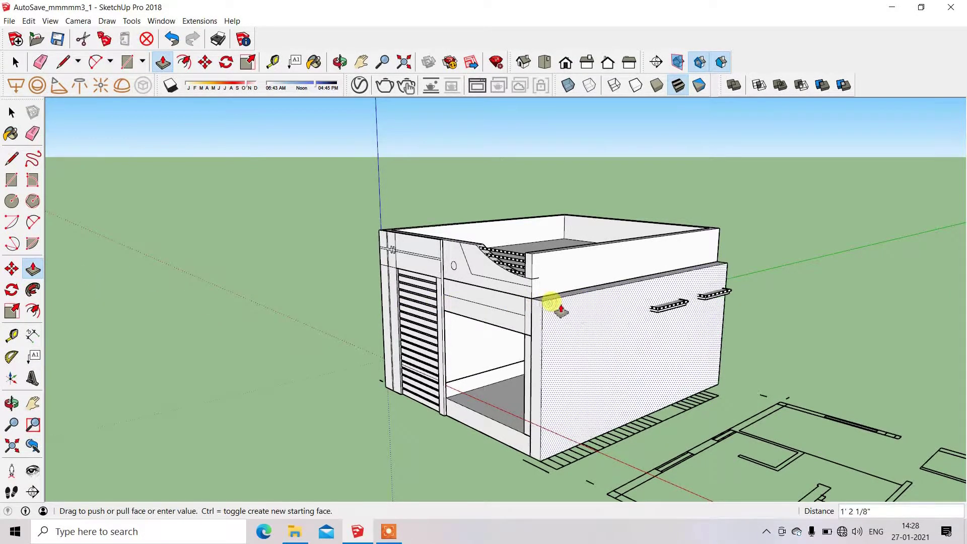
pyautogui.press('Return')
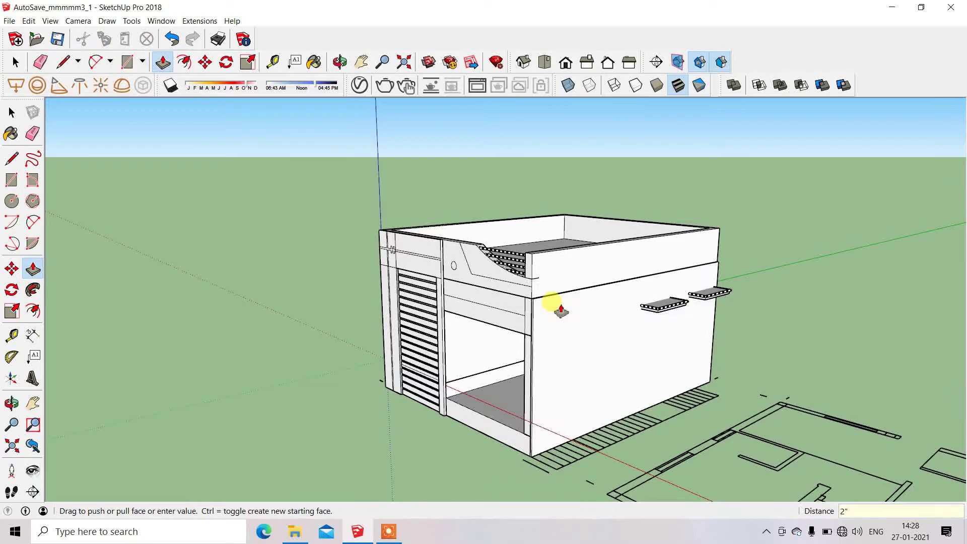
pyautogui.click(12, 112)
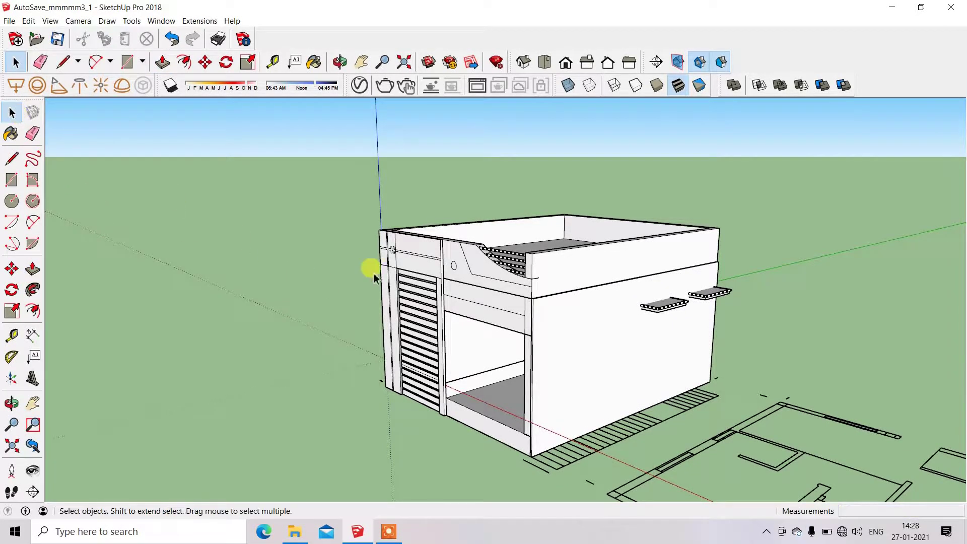
pyautogui.doubleClick(548, 334)
pyautogui.click(782, 210)
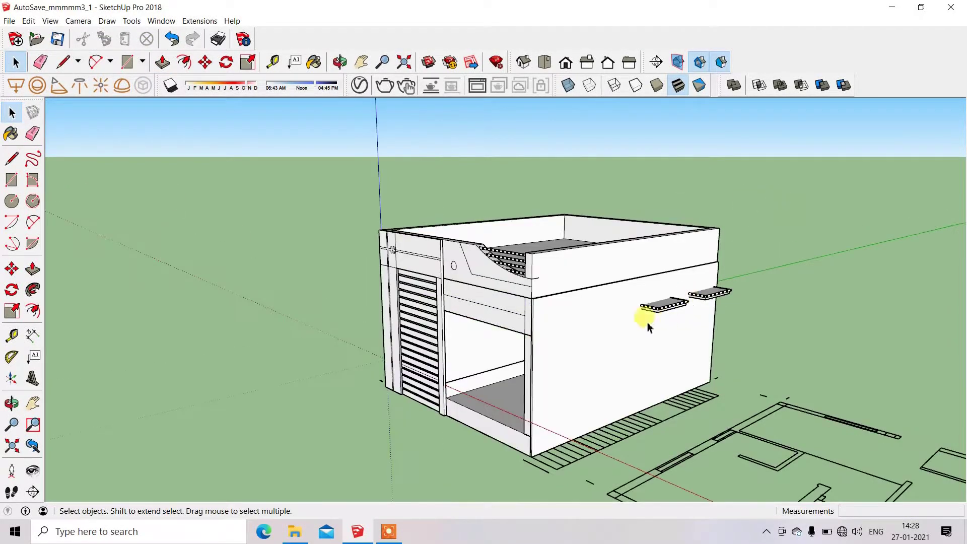
# Make the new 2-inch wall panel into a group
pyautogui.click(625, 328)
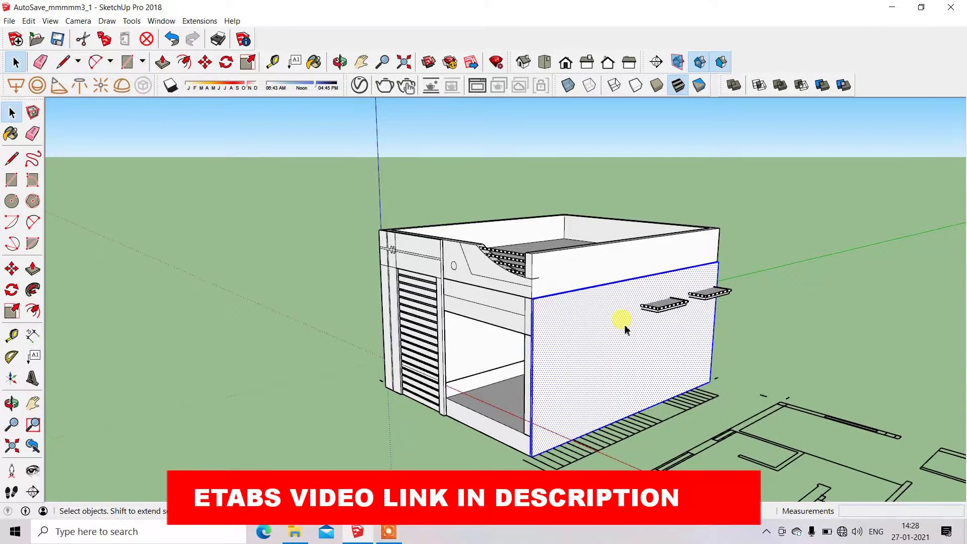
pyautogui.rightClick(625, 328)
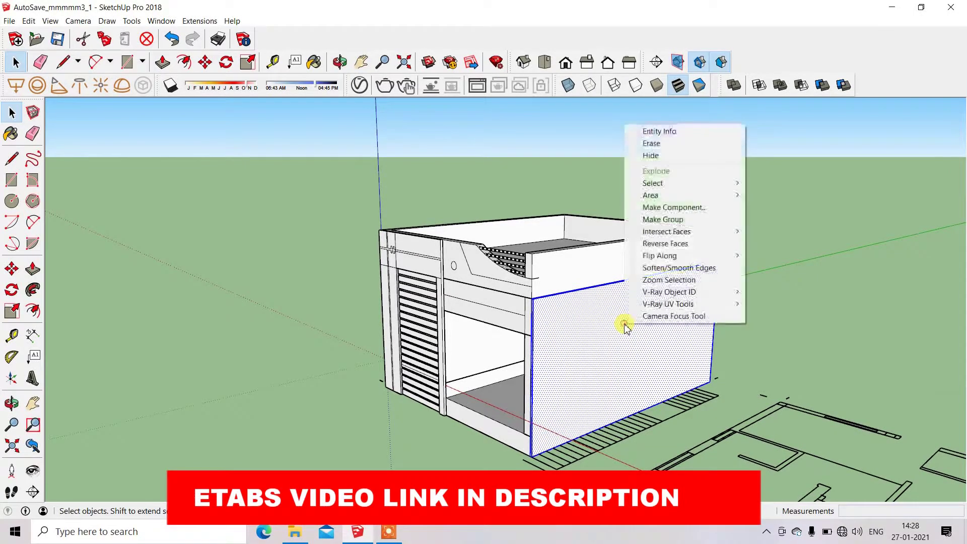
pyautogui.click(660, 220)
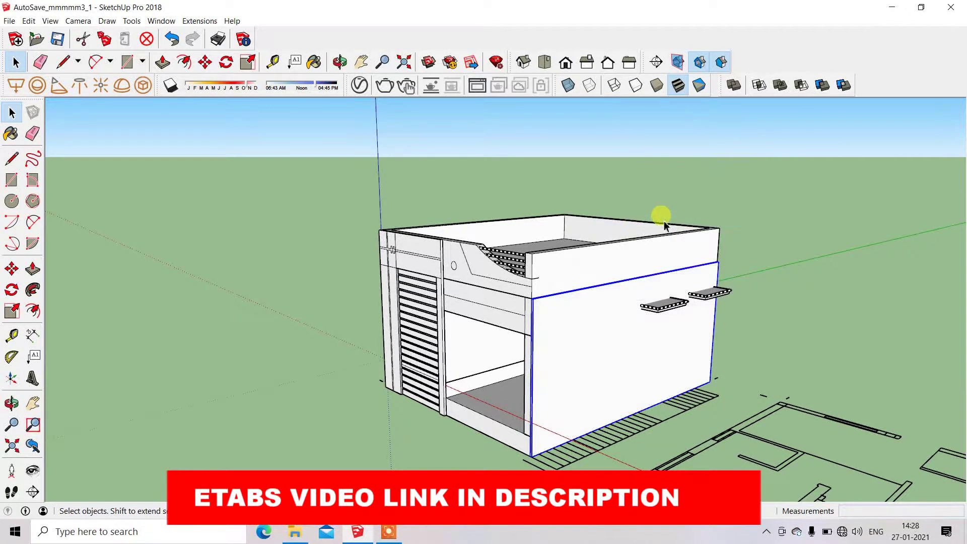
pyautogui.scroll(-2, 658, 216)
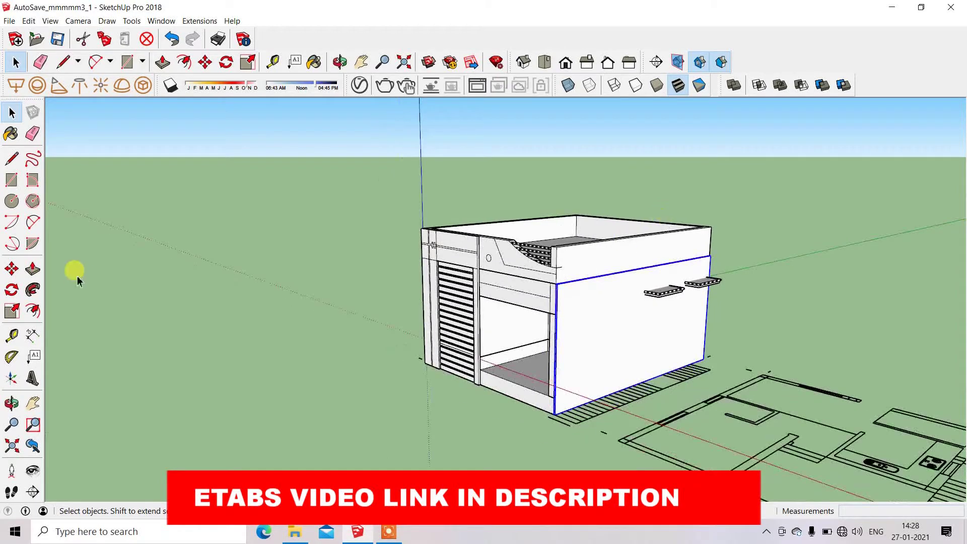
# Move the panel group by its bottom corner off the house onto the hatched strip
pyautogui.click(12, 268)
pyautogui.scroll(3, 555, 414)
pyautogui.scroll(3, 566, 410)
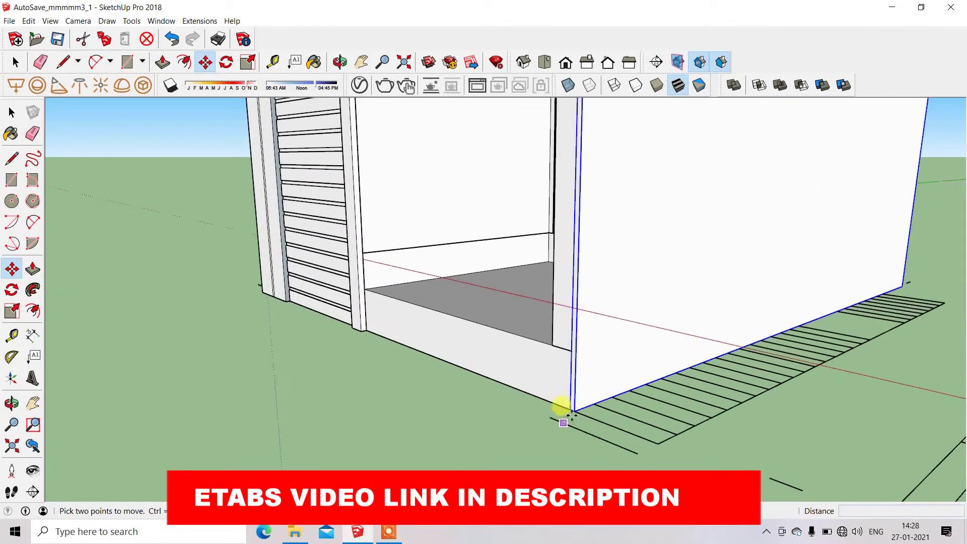
pyautogui.click(571, 410)
pyautogui.scroll(-2, 615, 338)
pyautogui.scroll(-1, 608, 333)
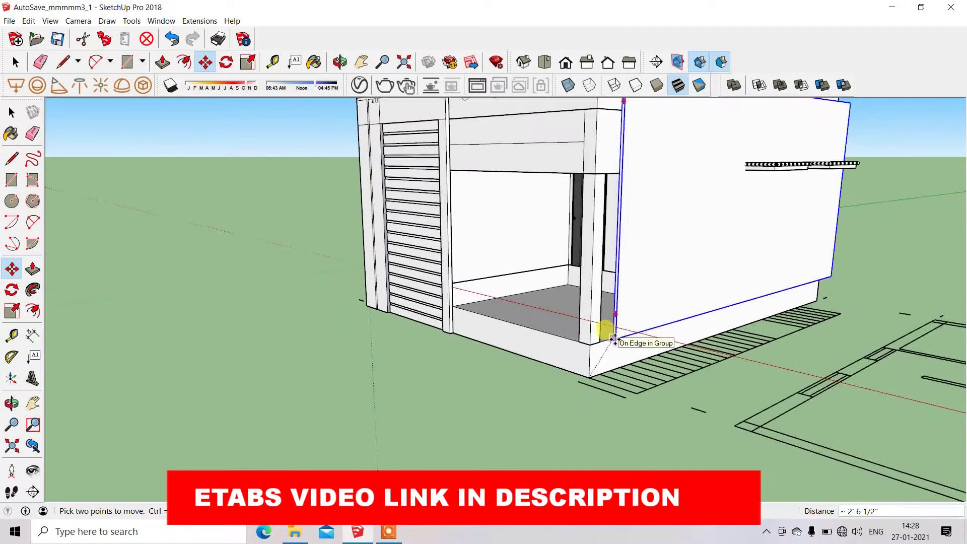
pyautogui.scroll(-1, 611, 348)
pyautogui.scroll(-2, 432, 343)
pyautogui.scroll(-1, 504, 352)
pyautogui.scroll(2, 778, 399)
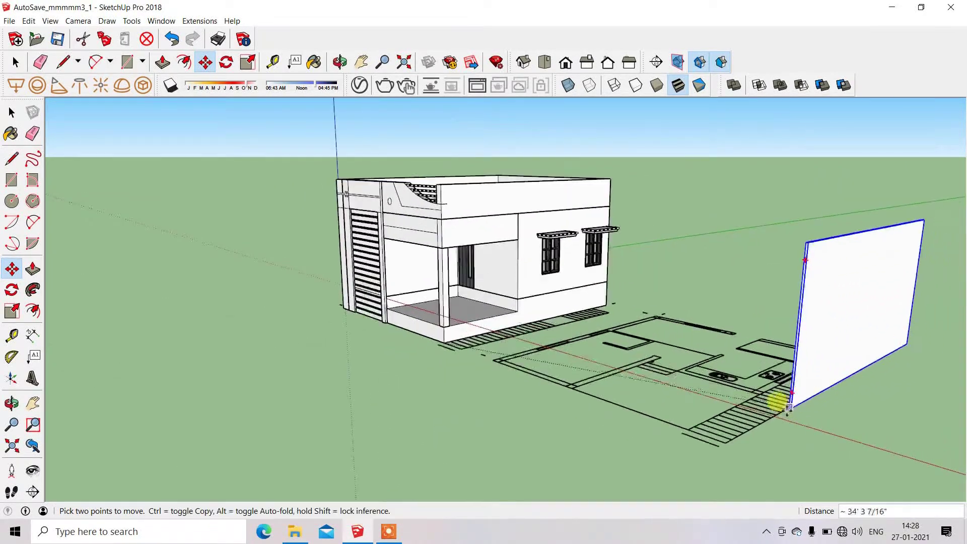
pyautogui.scroll(1, 668, 446)
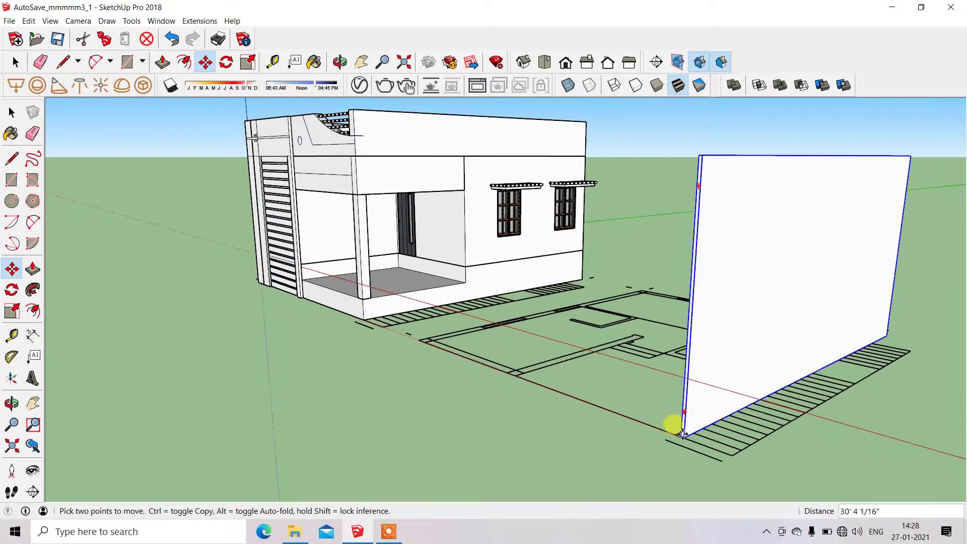
pyautogui.click(675, 434)
pyautogui.scroll(-1, 215, 383)
pyautogui.click(12, 403)
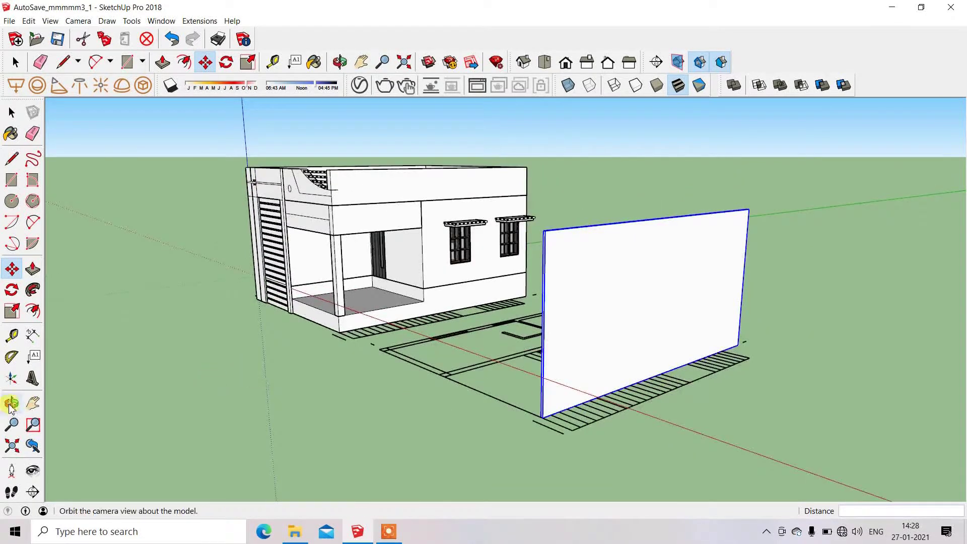
# Face the panel and drop a vertical guide measured from its left edge
pyautogui.moveTo(660, 349); pyautogui.dragTo(573, 319)
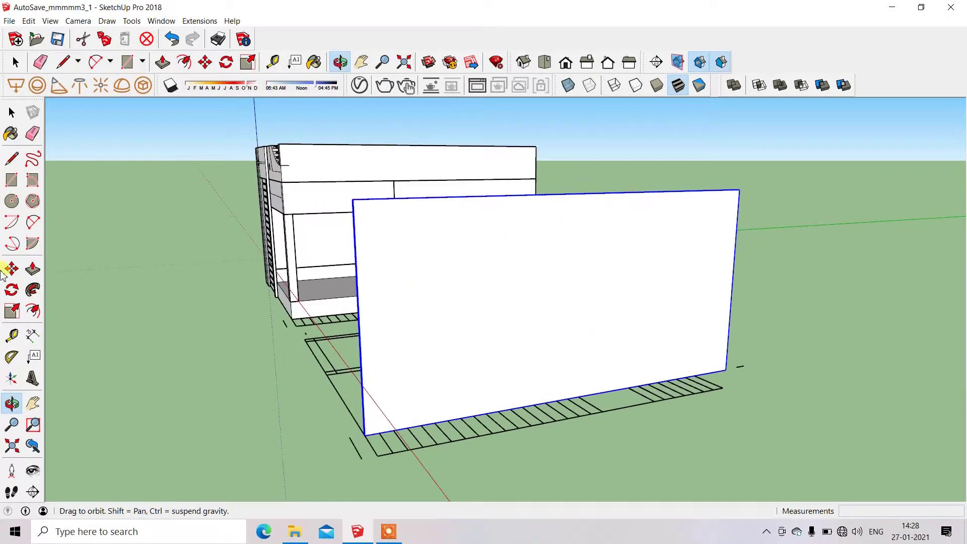
pyautogui.click(12, 335)
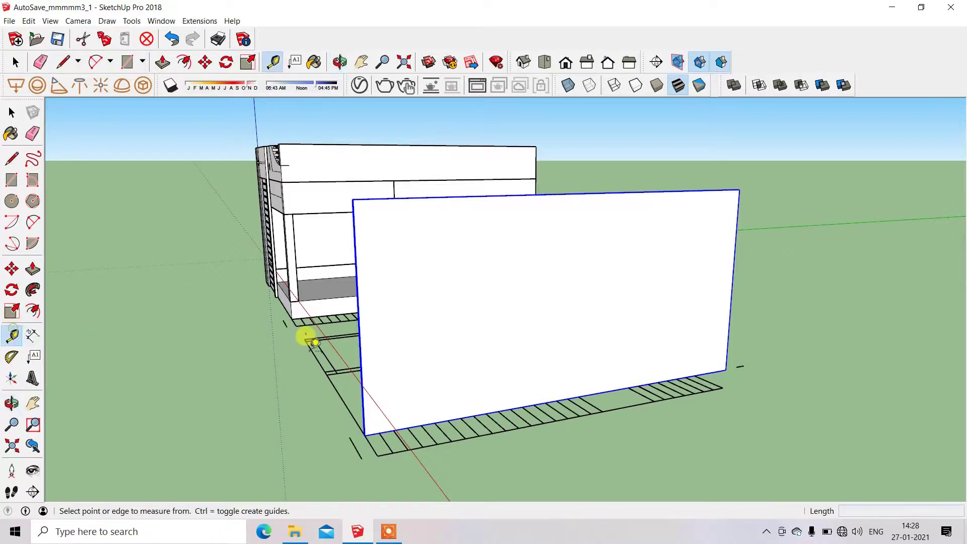
pyautogui.scroll(1, 310, 332)
pyautogui.click(374, 356)
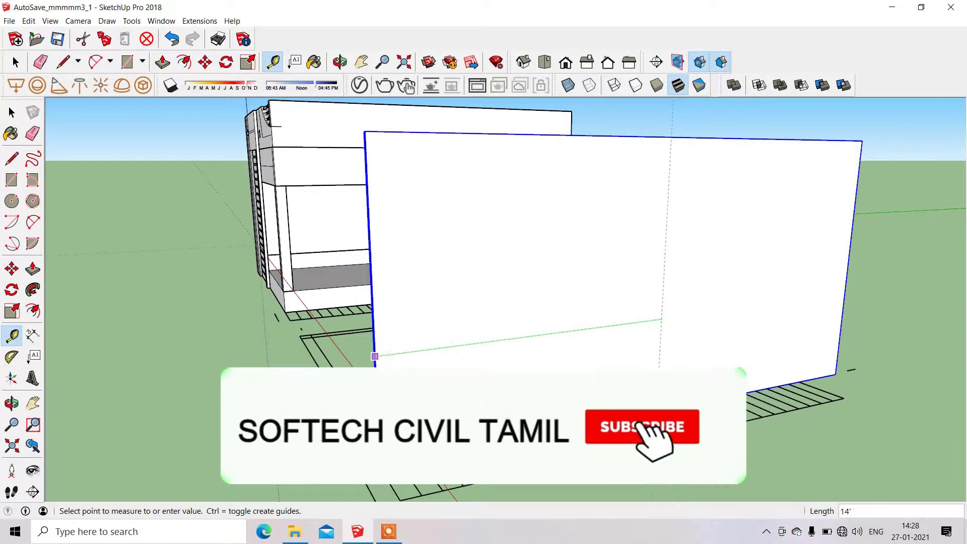
pyautogui.scroll(2, 673, 312)
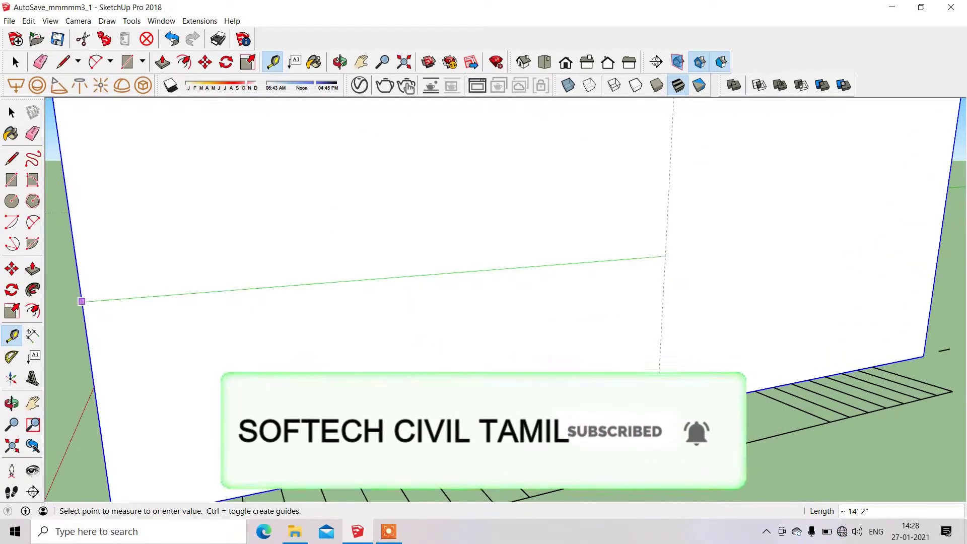
pyautogui.click(660, 389)
# Add a second vertical guide 4' from the first
pyautogui.click(659, 386)
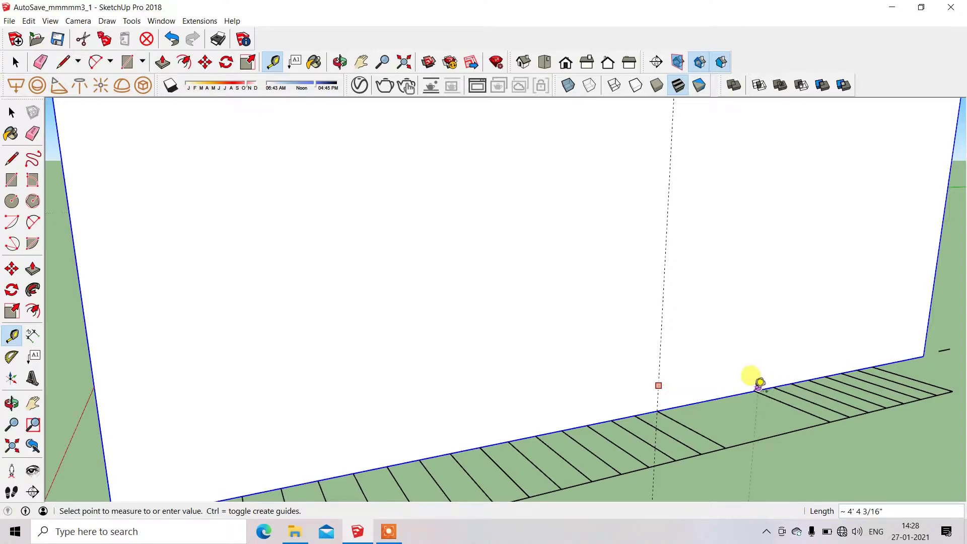
pyautogui.scroll(2, 760, 383)
pyautogui.scroll(1, 773, 376)
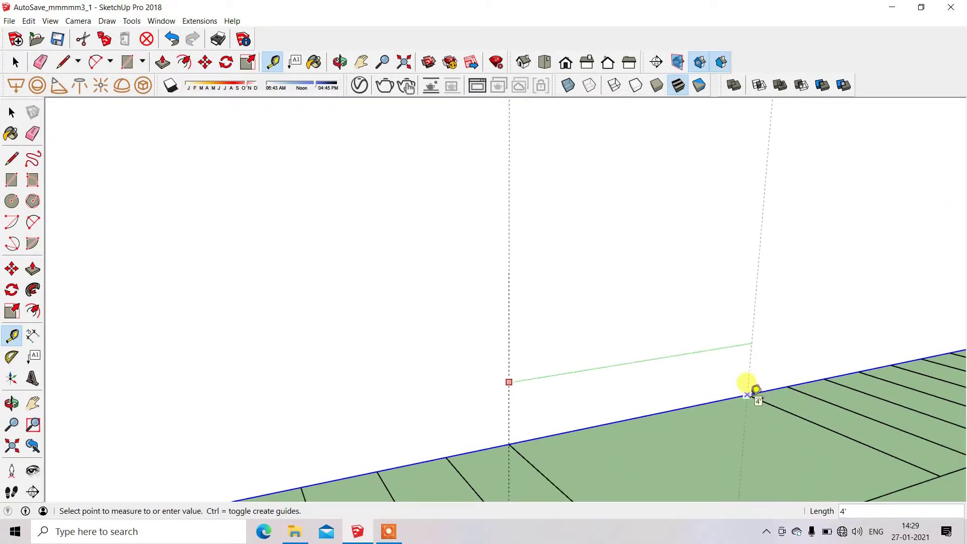
pyautogui.click(756, 389)
pyautogui.scroll(-1, 761, 315)
pyautogui.scroll(-2, 756, 343)
pyautogui.scroll(-3, 781, 381)
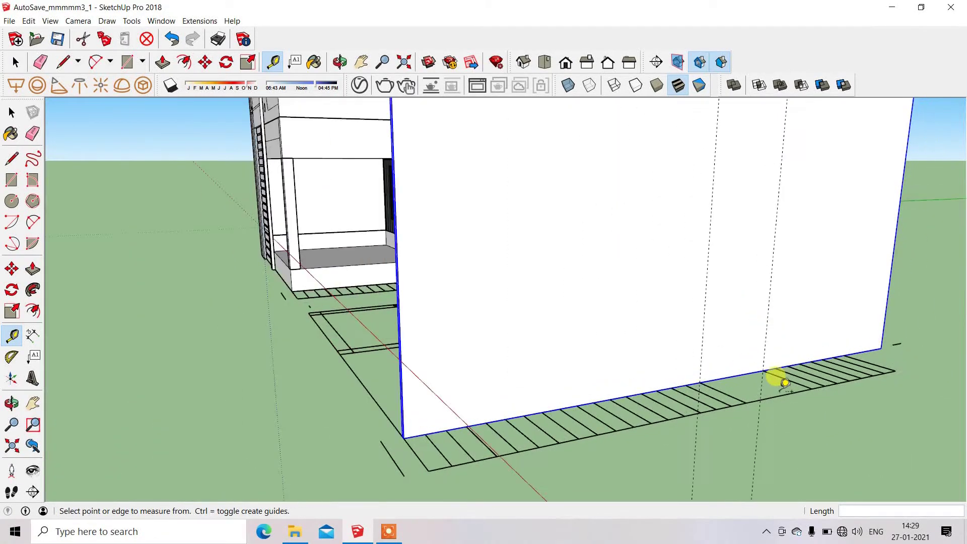
pyautogui.scroll(-2, 518, 352)
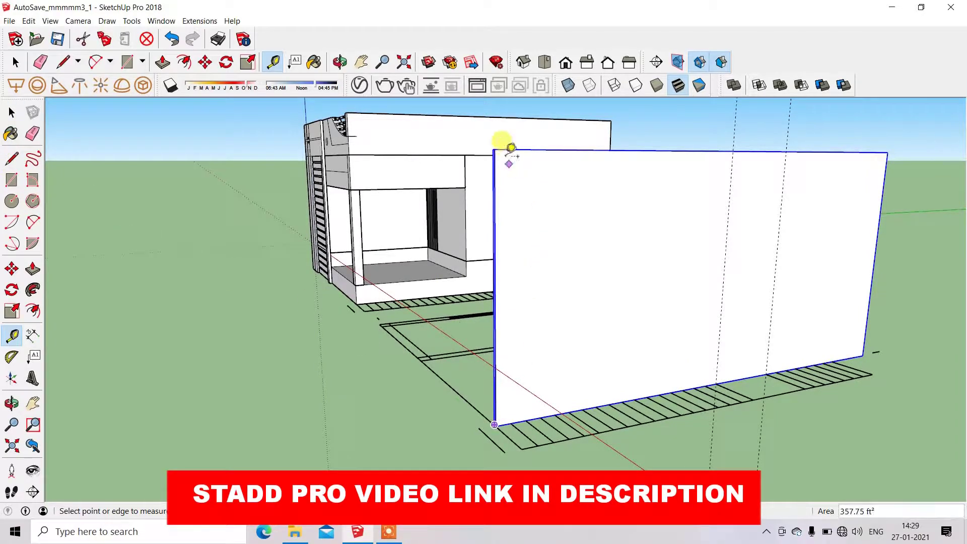
# Start a measurement from the wall's corner, cancel it, and set a point on the hatched strip
pyautogui.click(511, 148)
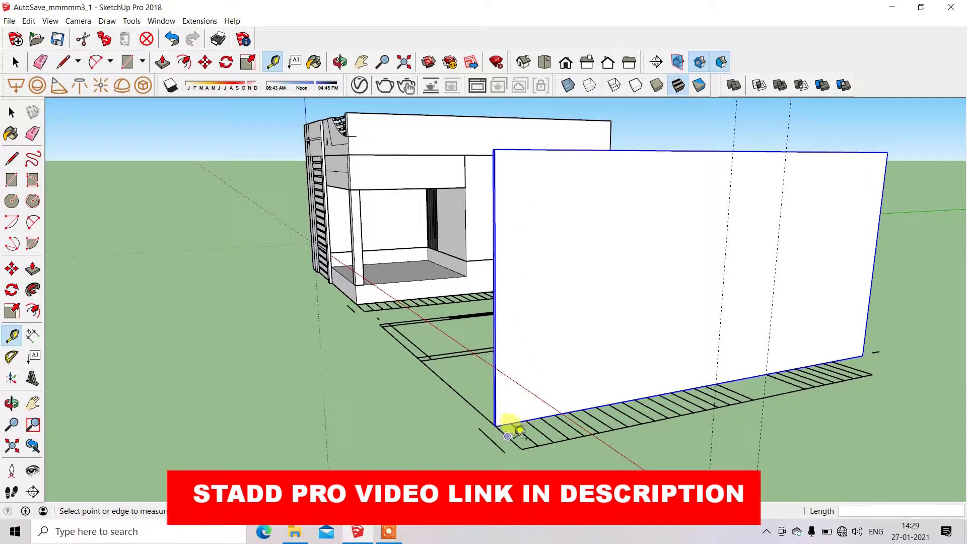
pyautogui.scroll(3, 527, 436)
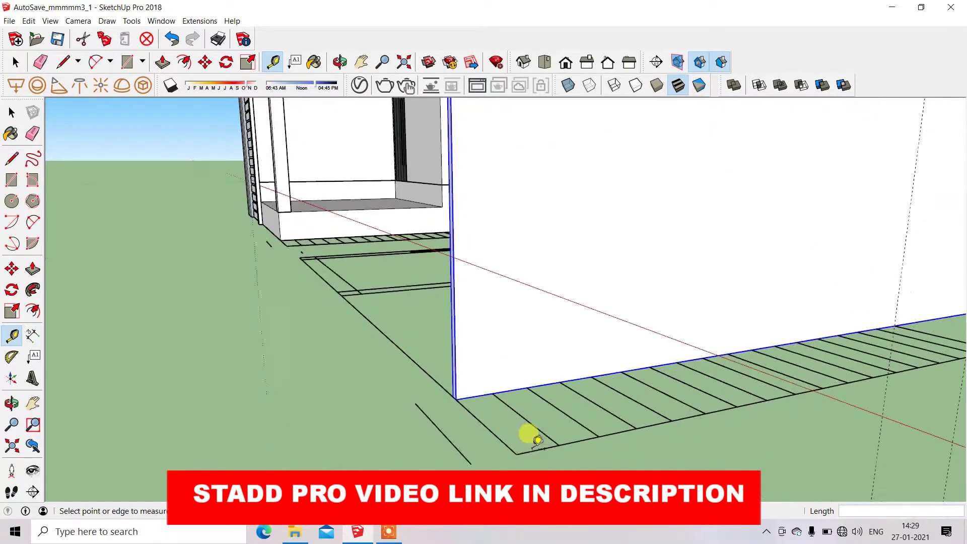
pyautogui.scroll(2, 506, 428)
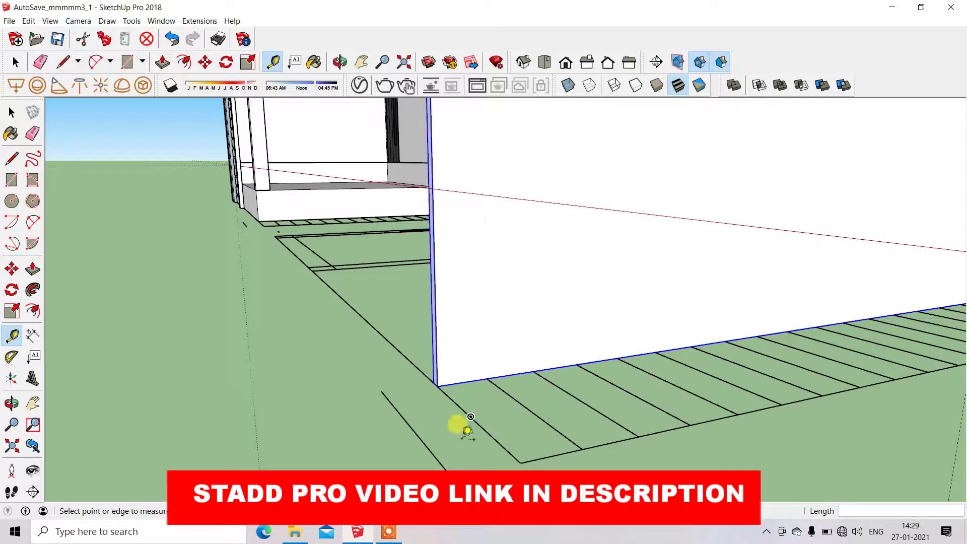
pyautogui.press('Escape')
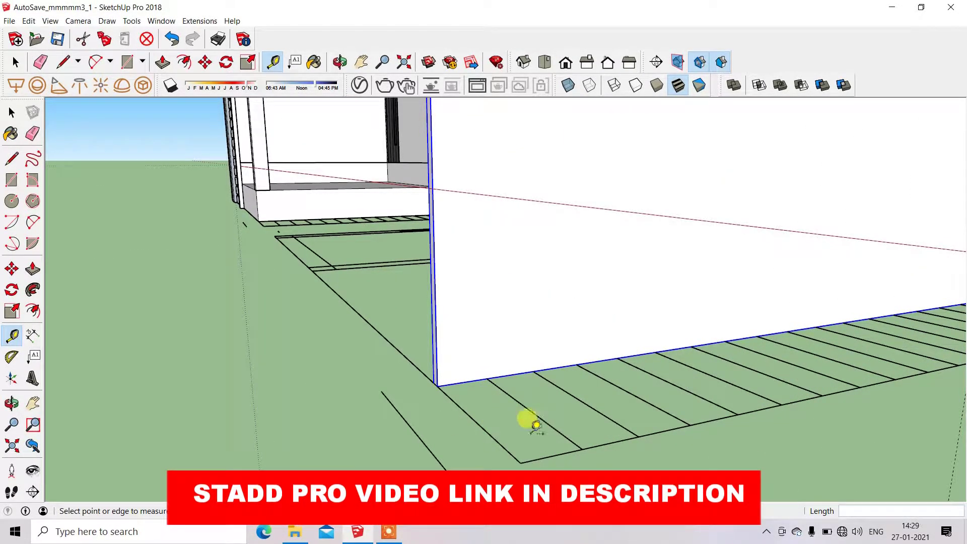
pyautogui.click(499, 428)
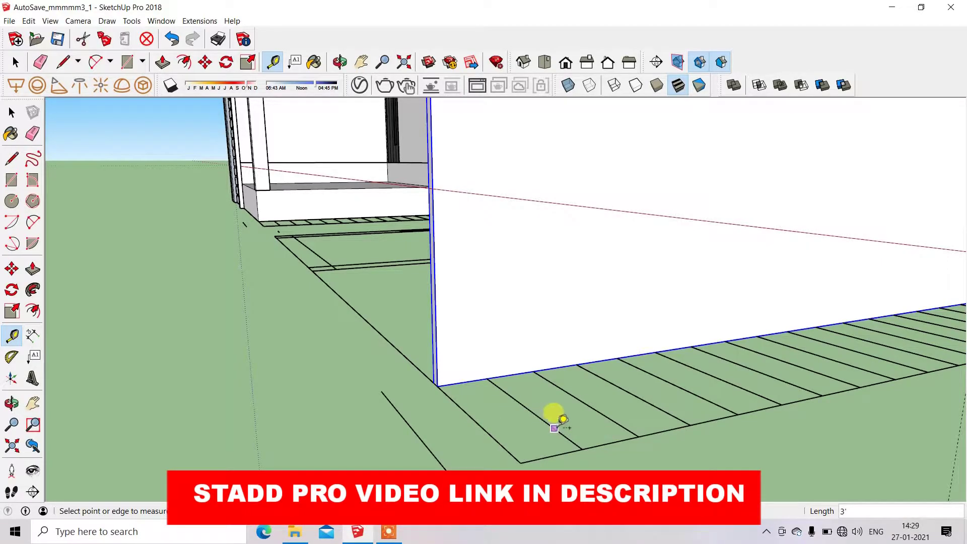
pyautogui.scroll(-2, 564, 417)
pyautogui.scroll(-2, 564, 417)
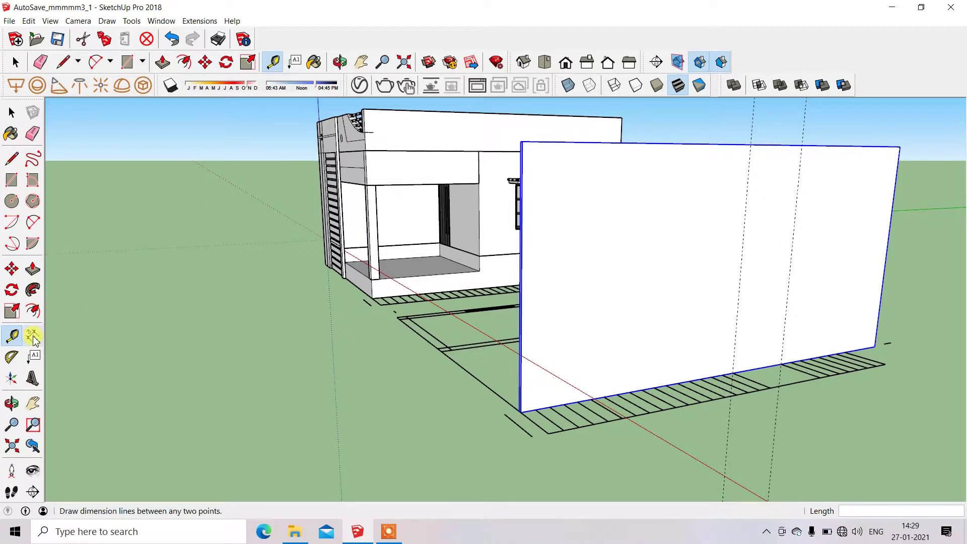
# Dimension the wall panel's left edge bottom to top, placing the 13' 3" label beside the house
pyautogui.click(33, 336)
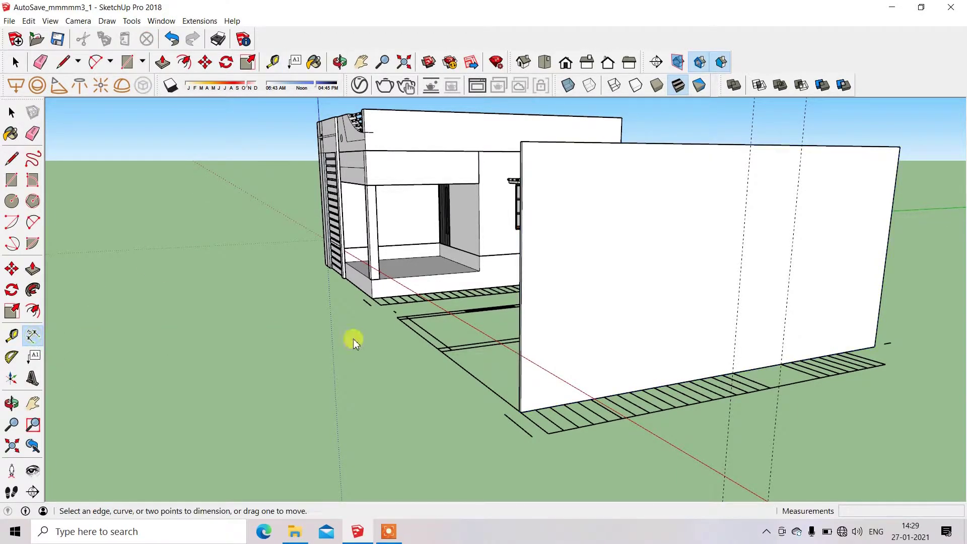
pyautogui.click(521, 412)
pyautogui.scroll(5, 521, 412)
pyautogui.scroll(-3, 594, 432)
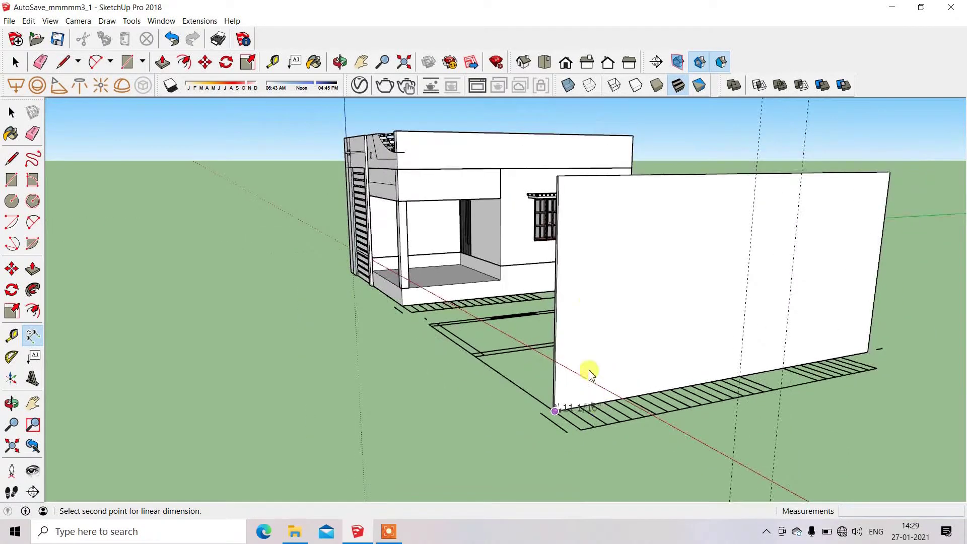
pyautogui.click(559, 177)
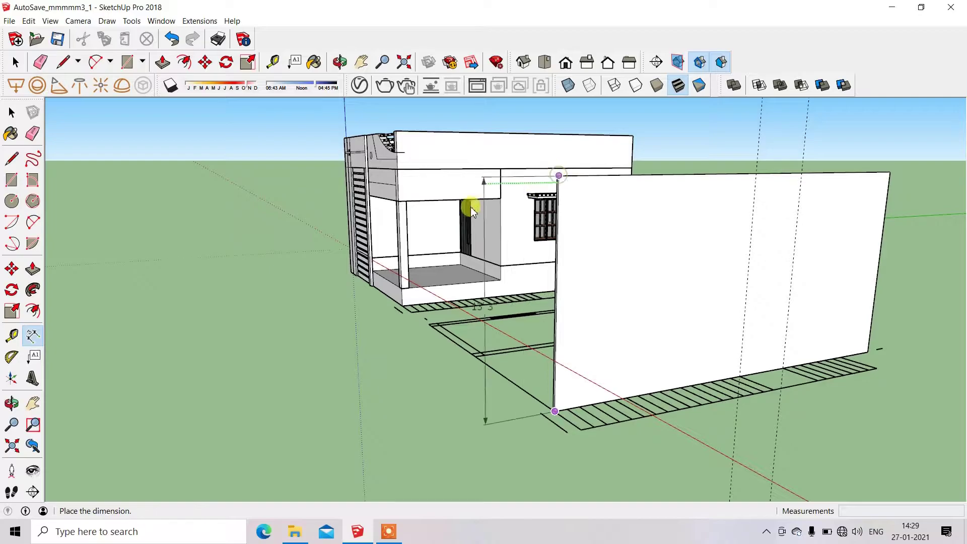
pyautogui.click(357, 255)
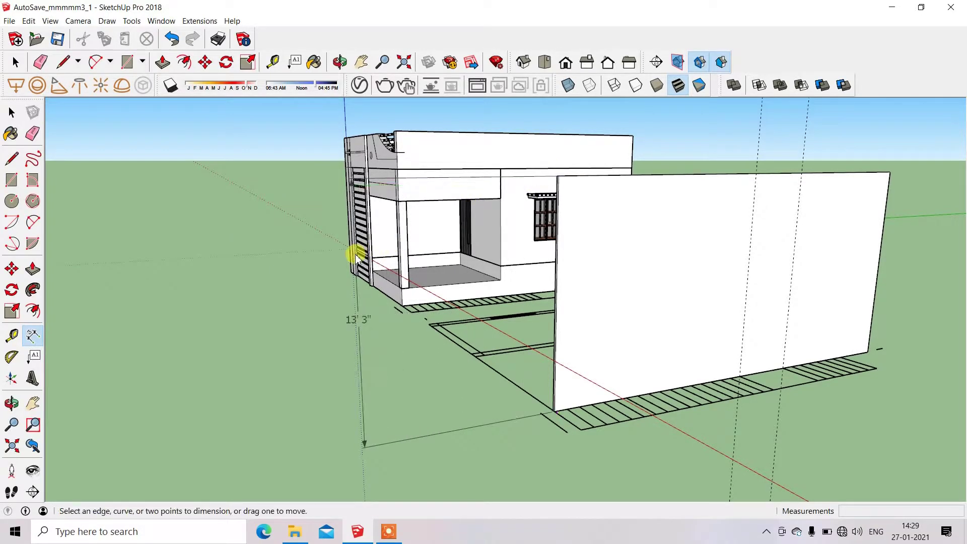
pyautogui.scroll(2, 369, 347)
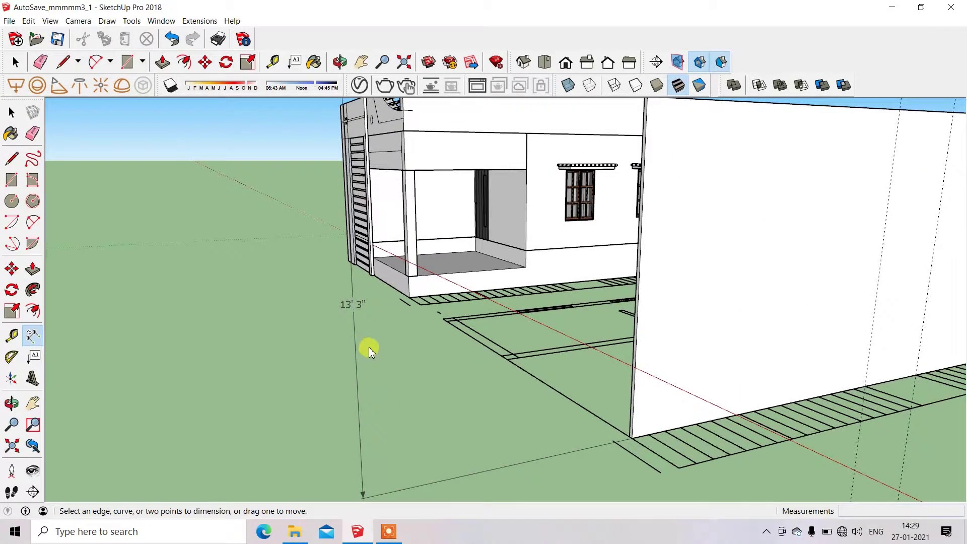
pyautogui.scroll(-1, 369, 348)
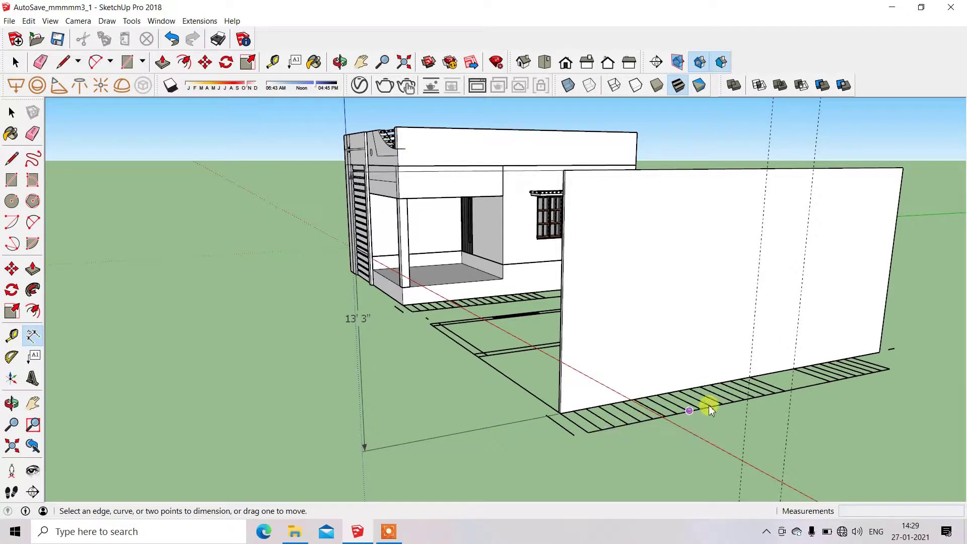
# Launch Windows Calculator and shrink it to a small window over the model
pyautogui.click(164, 526)
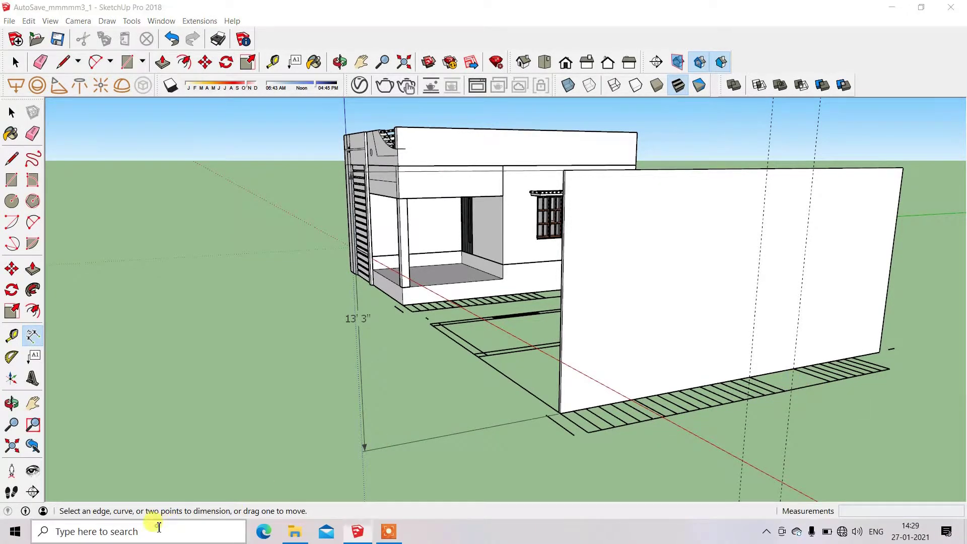
pyautogui.write('c')
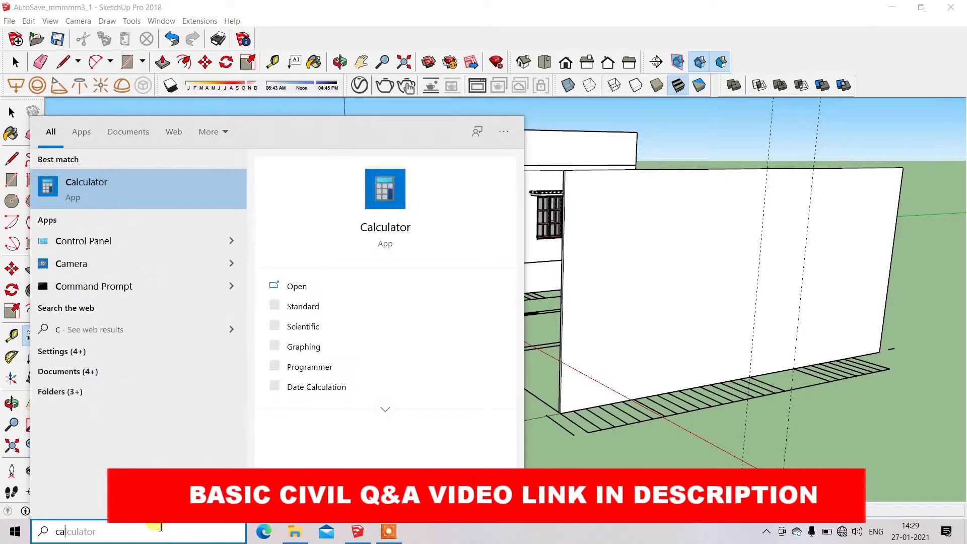
pyautogui.write('a')
pyautogui.press('Return')
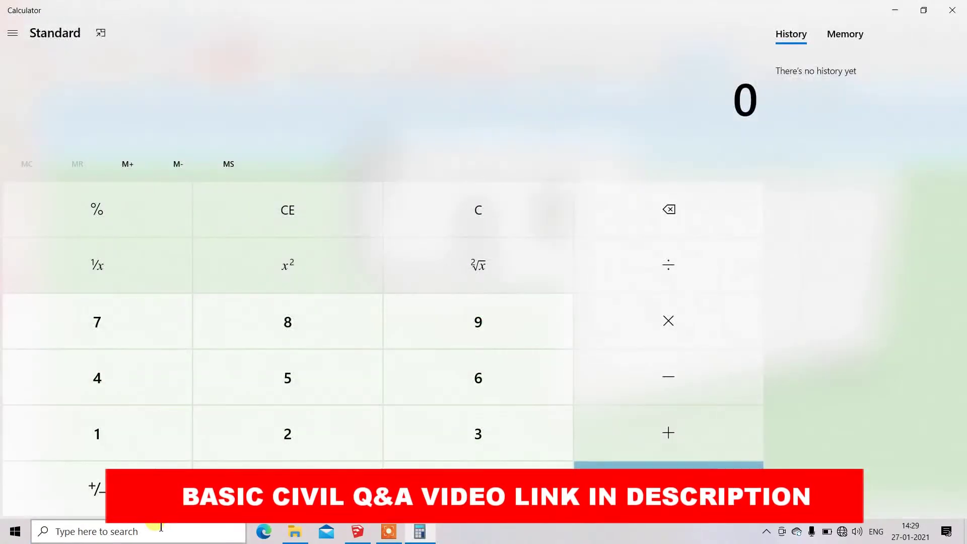
pyautogui.click(908, 6)
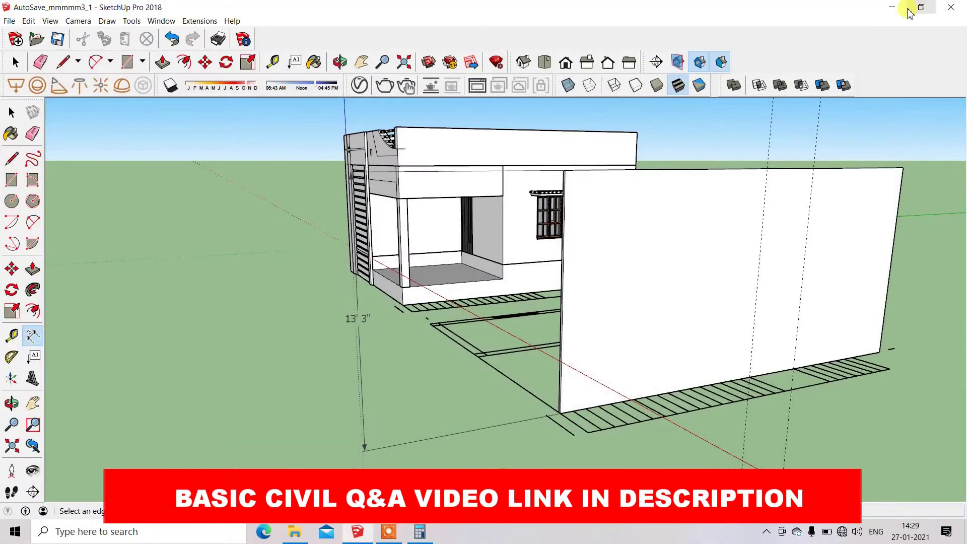
pyautogui.hotkey('alt', 'Tab')
pyautogui.click(924, 10)
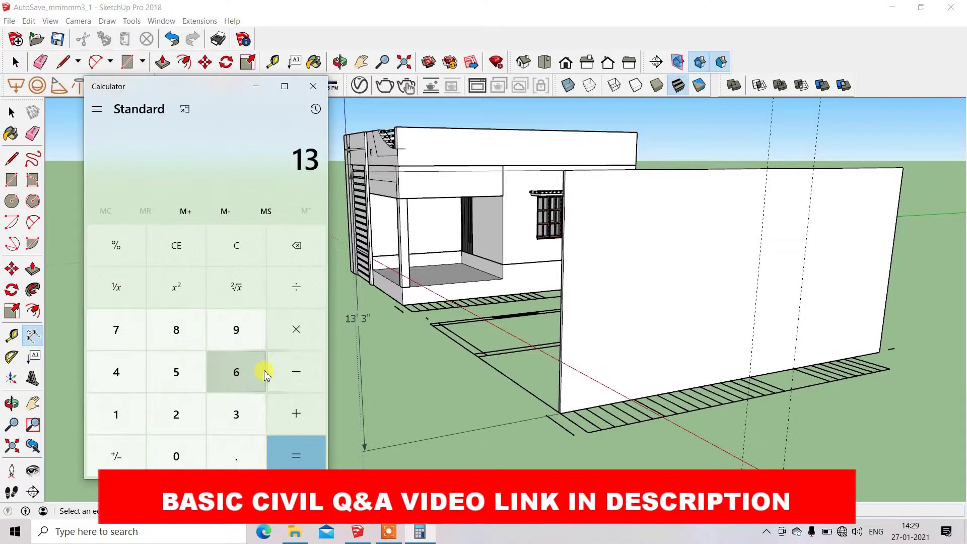
# Compute 13.25 ÷ 25 = 0.53, multiply by 12 to get 6.36, and close Calculator
pyautogui.write('.')
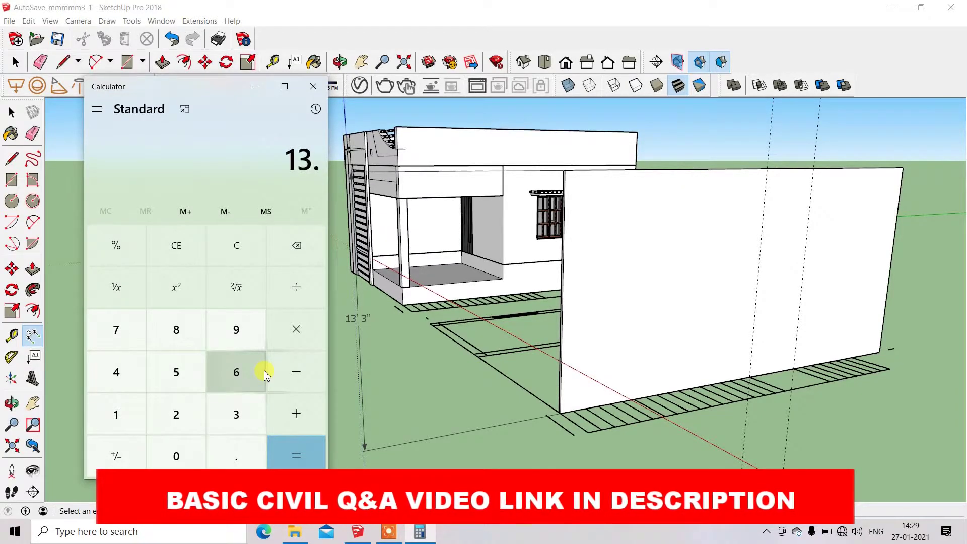
pyautogui.write('2')
pyautogui.write('5')
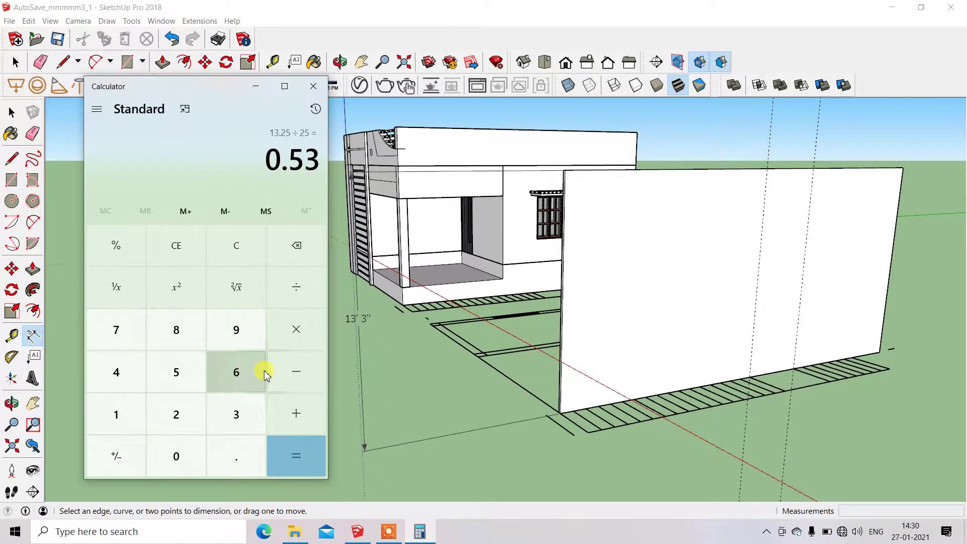
pyautogui.write('12')
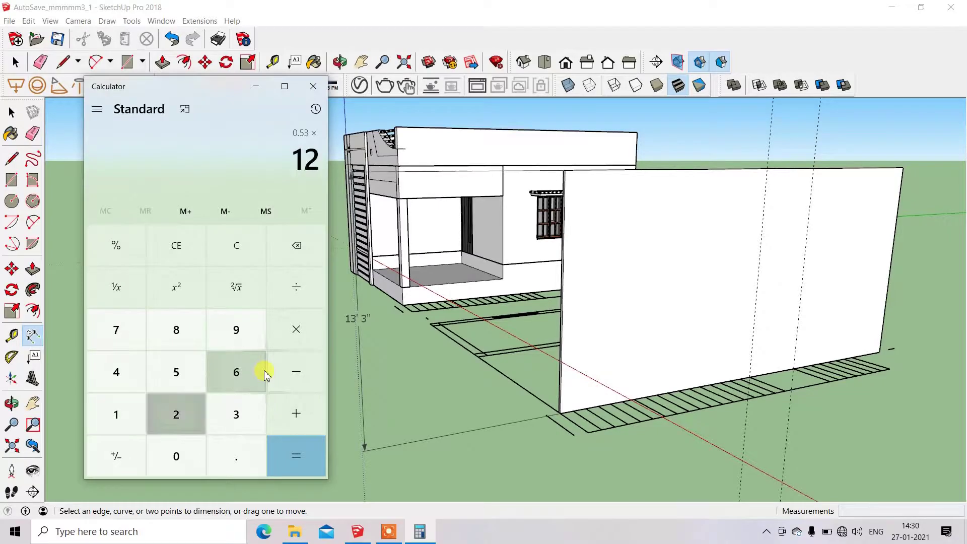
pyautogui.press('Return')
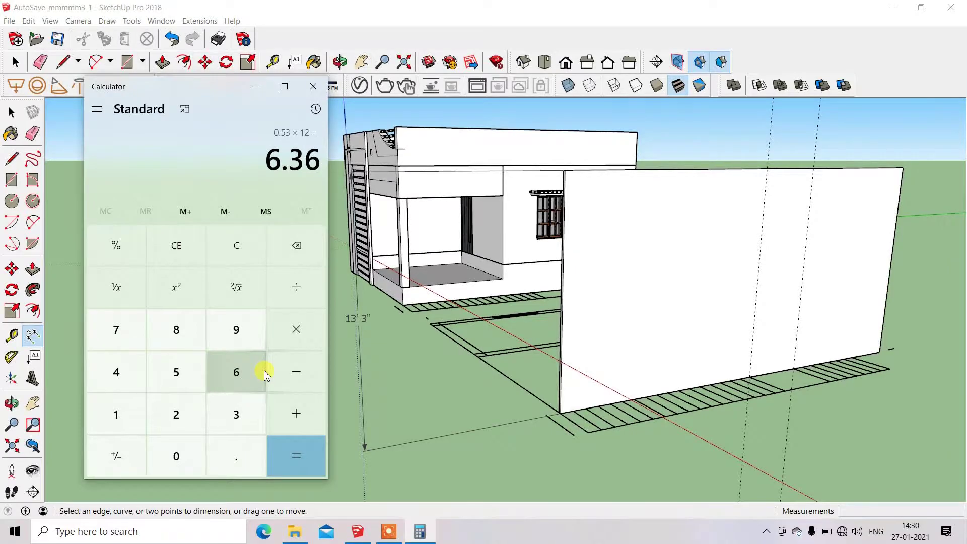
pyautogui.click(313, 86)
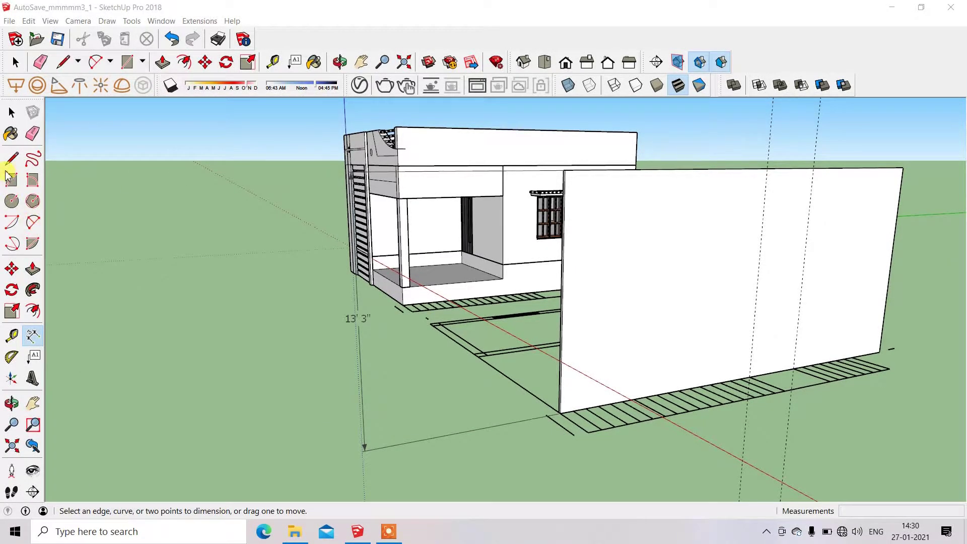
# Draw the first step's 6.36" riser up the panel's left edge and a green-axis tread line
pyautogui.click(11, 159)
pyautogui.scroll(2, 625, 416)
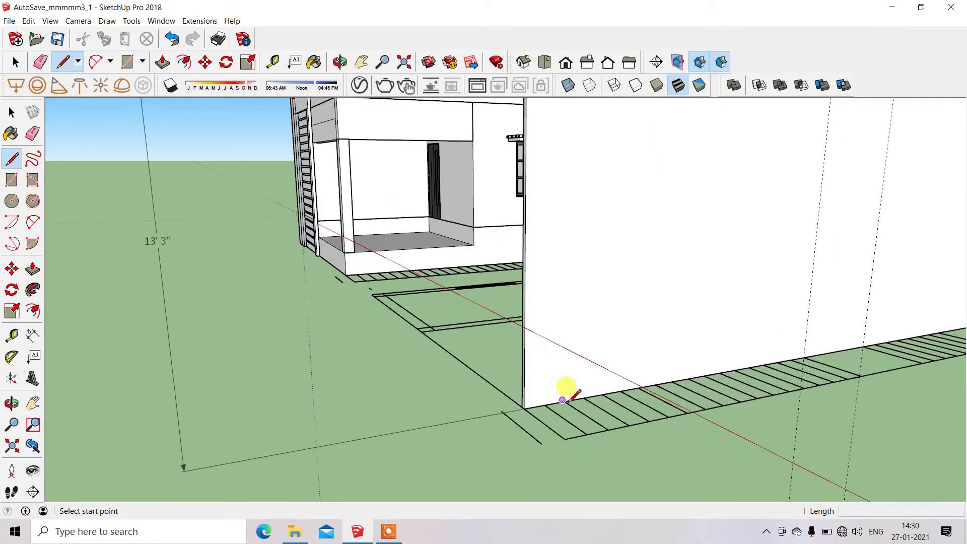
pyautogui.scroll(1, 567, 395)
pyautogui.scroll(1, 514, 405)
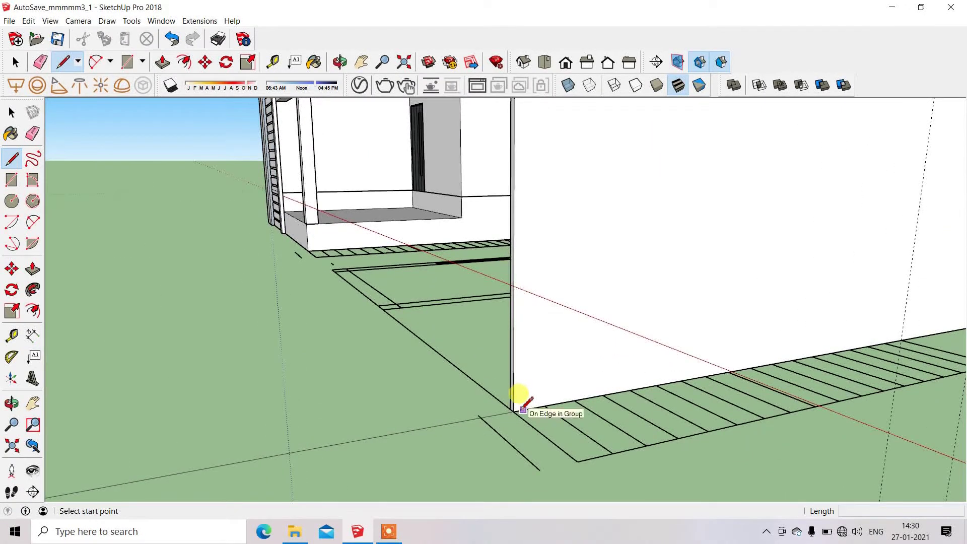
pyautogui.click(513, 409)
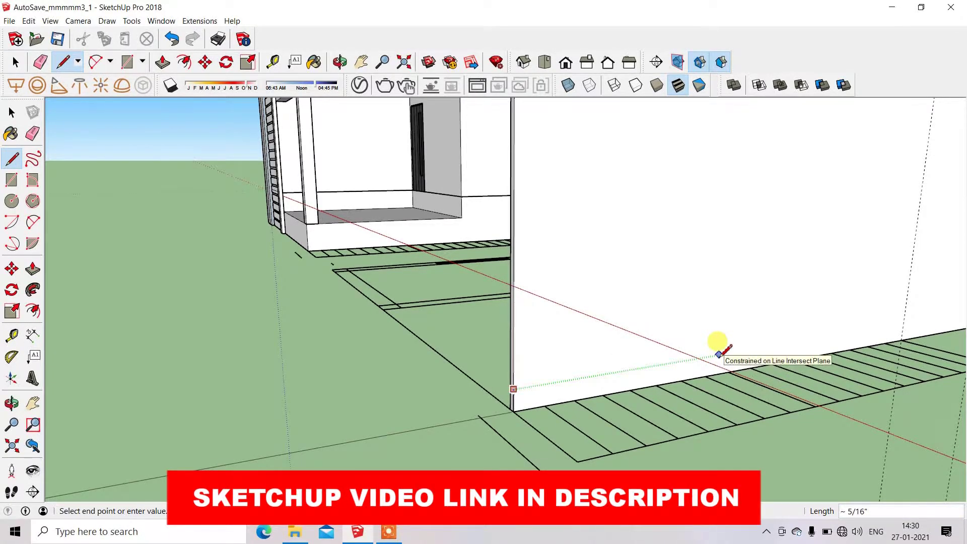
pyautogui.press('shift')
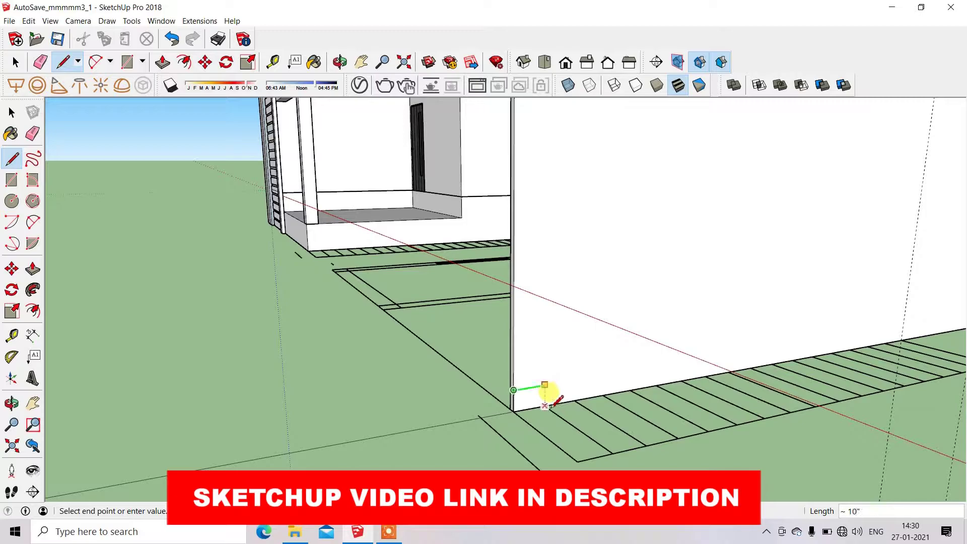
pyautogui.click(544, 385)
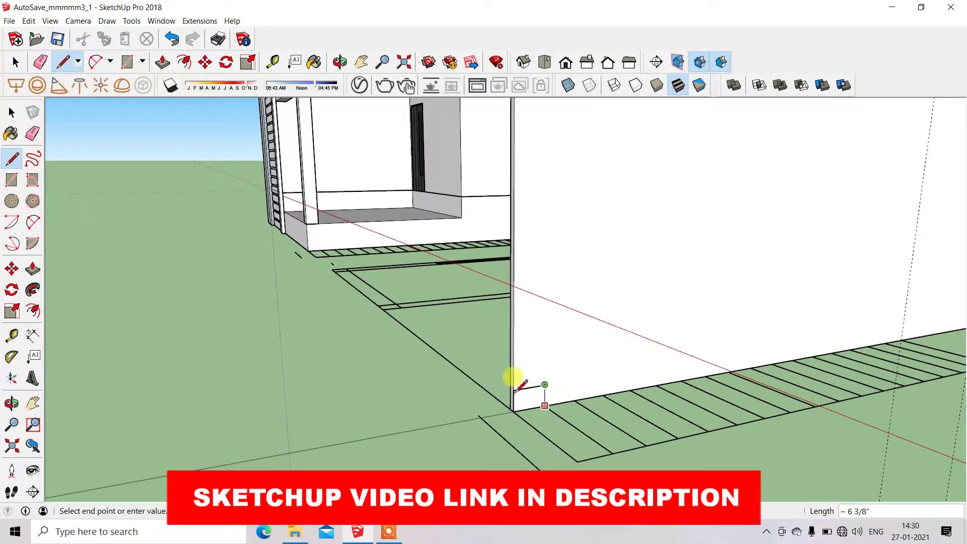
pyautogui.click(19, 115)
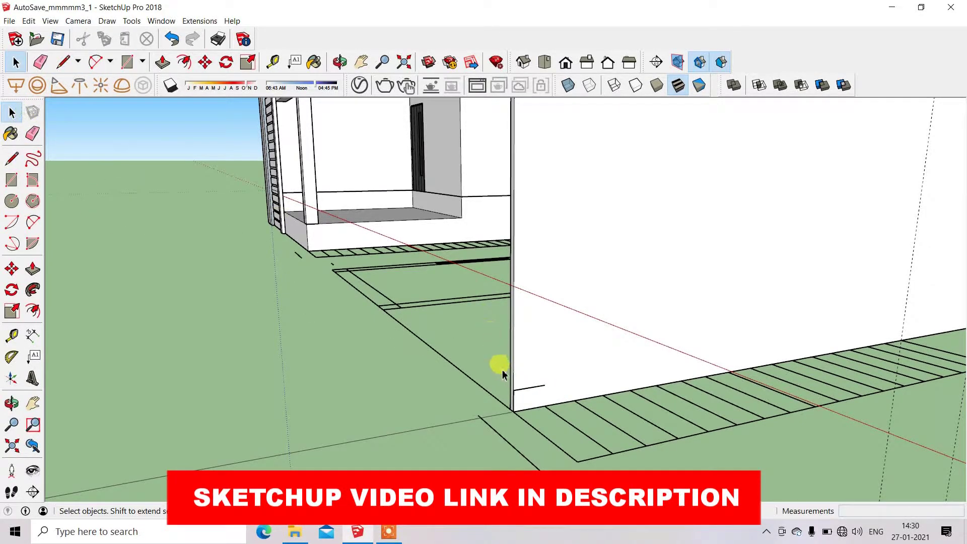
# Copy the step's riser and tread edges onto the step's end, then undo the misplaced copy
pyautogui.moveTo(503, 374); pyautogui.dragTo(558, 431)
pyautogui.click(12, 268)
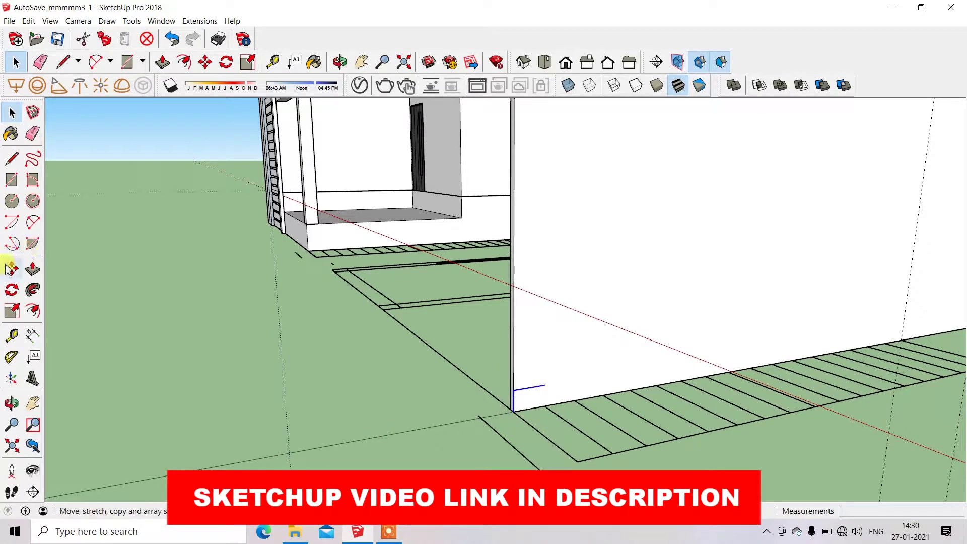
pyautogui.press('ctrl')
pyautogui.click(513, 411)
pyautogui.click(544, 386)
pyautogui.write("15'")
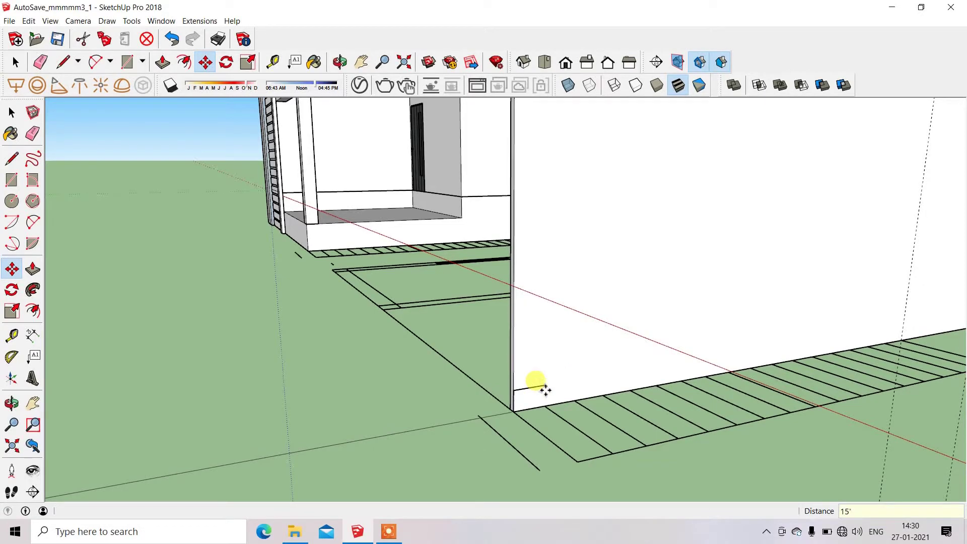
pyautogui.press('Return')
pyautogui.scroll(-2, 545, 386)
pyautogui.scroll(-3, 545, 386)
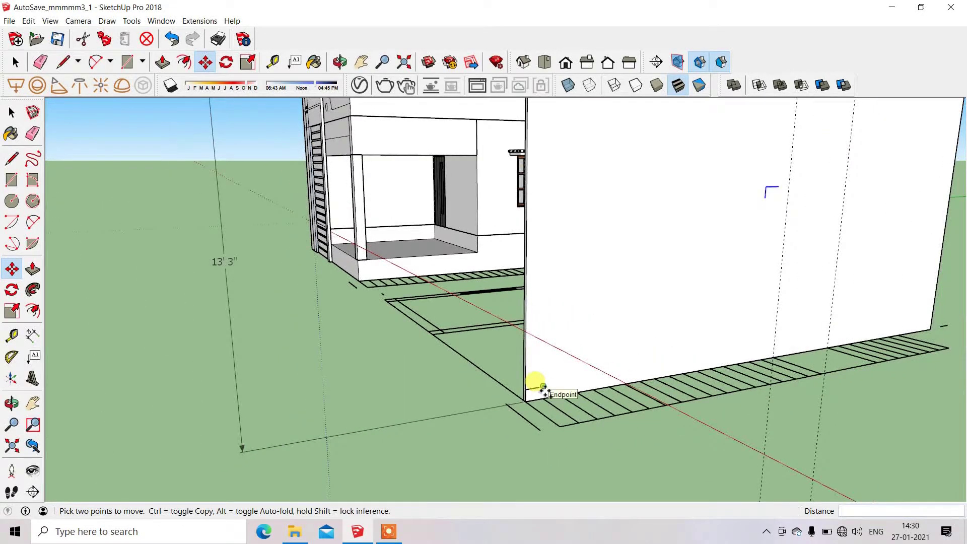
pyautogui.hotkey('ctrl', 'z')
pyautogui.scroll(2, 539, 389)
pyautogui.press('space')
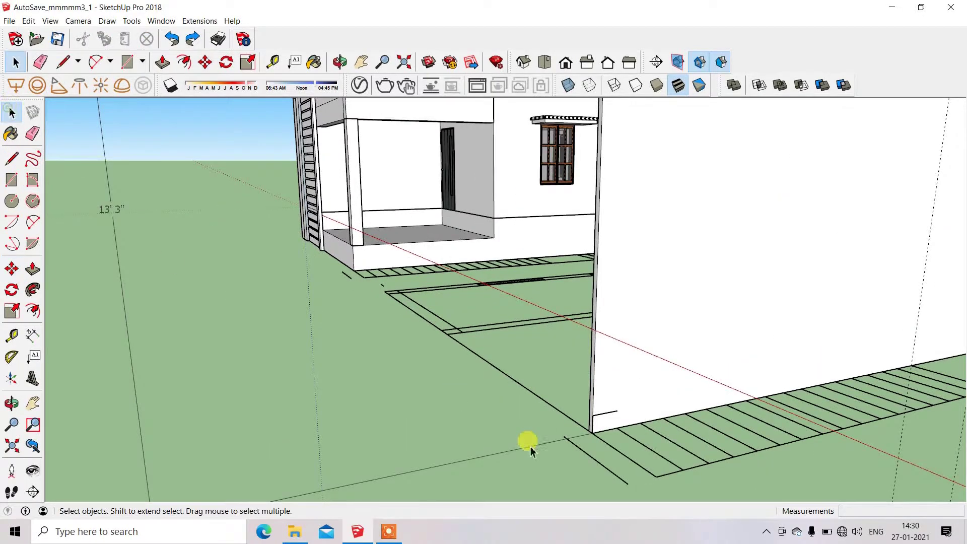
pyautogui.scroll(1, 616, 452)
# Copy the step profile onto the first step's top and repeat it *15 up the wall
pyautogui.click(615, 429)
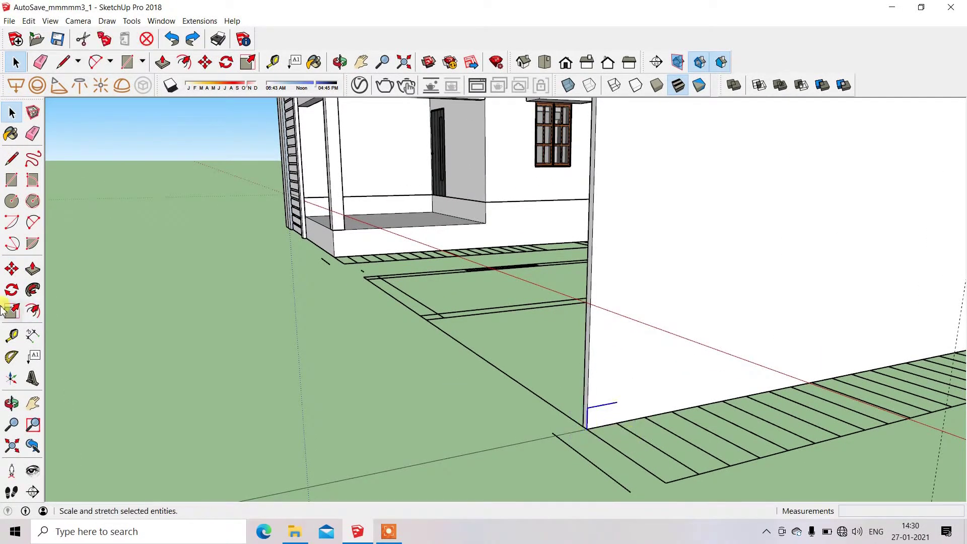
pyautogui.click(12, 268)
pyautogui.scroll(1, 556, 422)
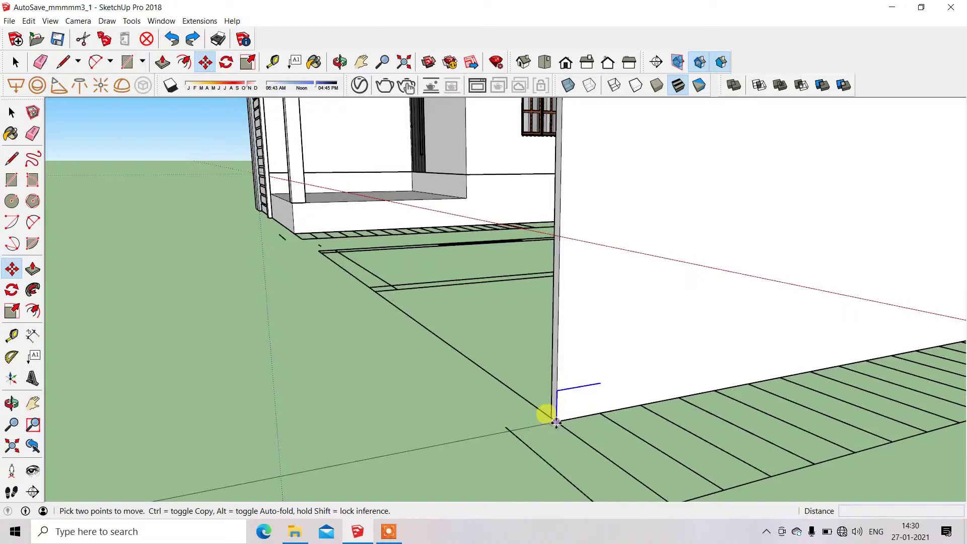
pyautogui.press('ctrl')
pyautogui.click(556, 423)
pyautogui.click(601, 383)
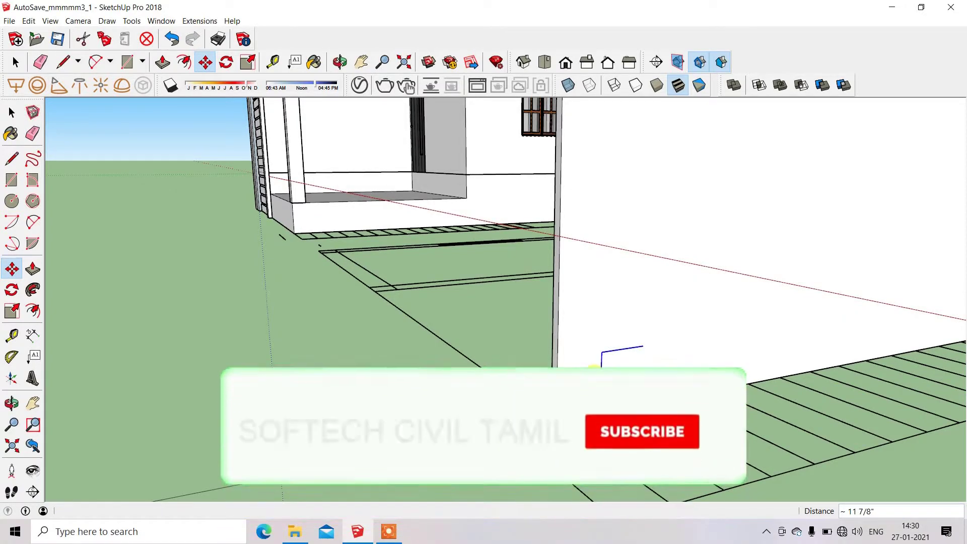
pyautogui.write('*15')
pyautogui.press('Return')
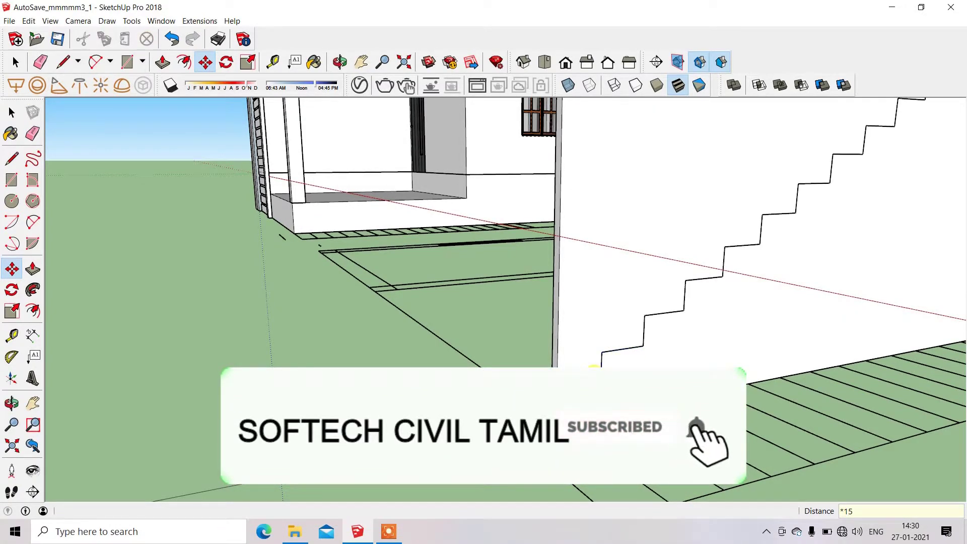
pyautogui.scroll(2, 555, 302)
pyautogui.scroll(-1, 635, 353)
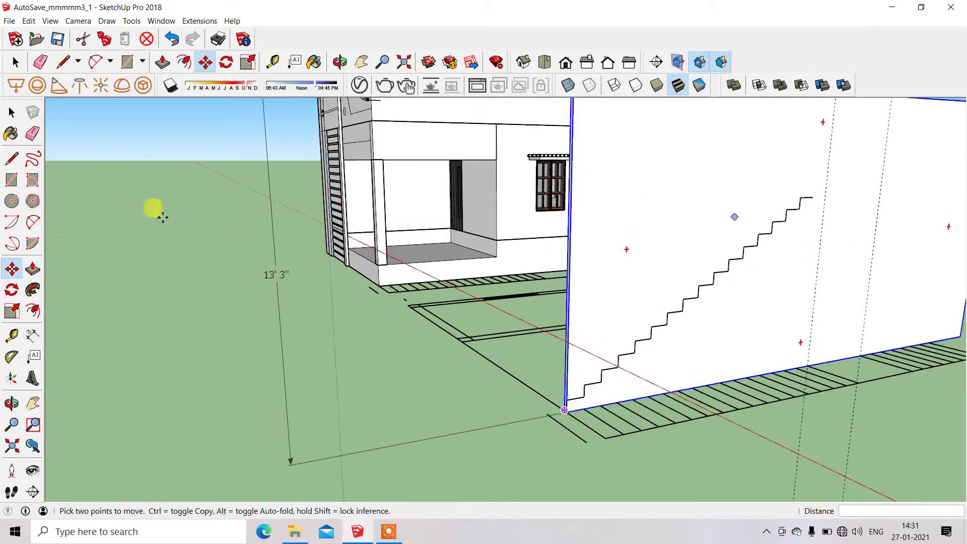
# Move the first flight's top step, tread and riser, up and to the right
pyautogui.click(34, 402)
pyautogui.scroll(3, 493, 340)
pyautogui.scroll(1, 691, 263)
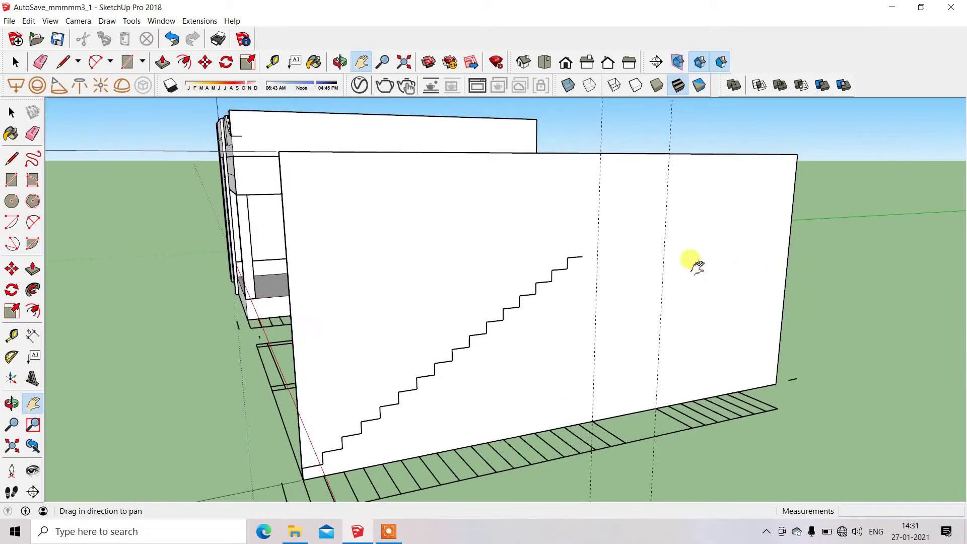
pyautogui.scroll(2, 579, 255)
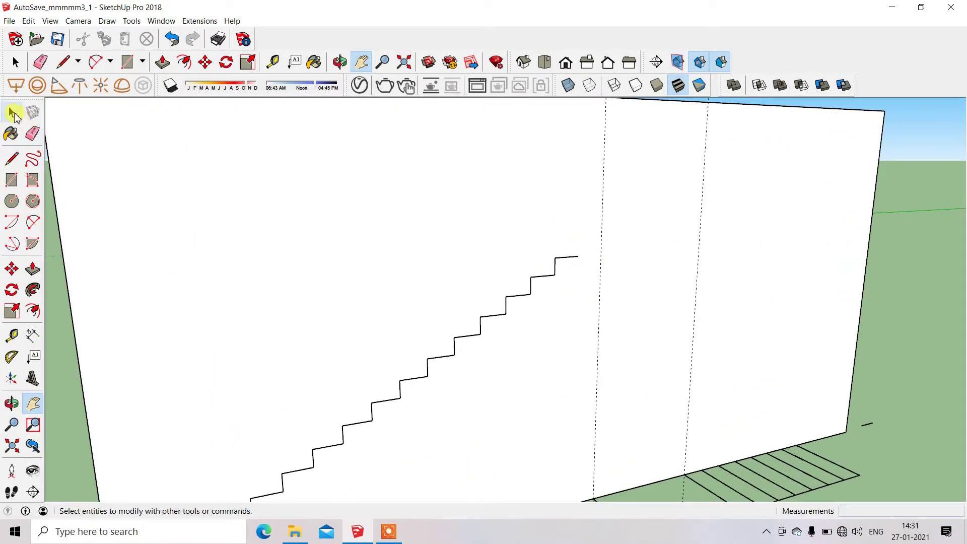
pyautogui.click(12, 112)
pyautogui.moveTo(546, 231); pyautogui.dragTo(600, 302)
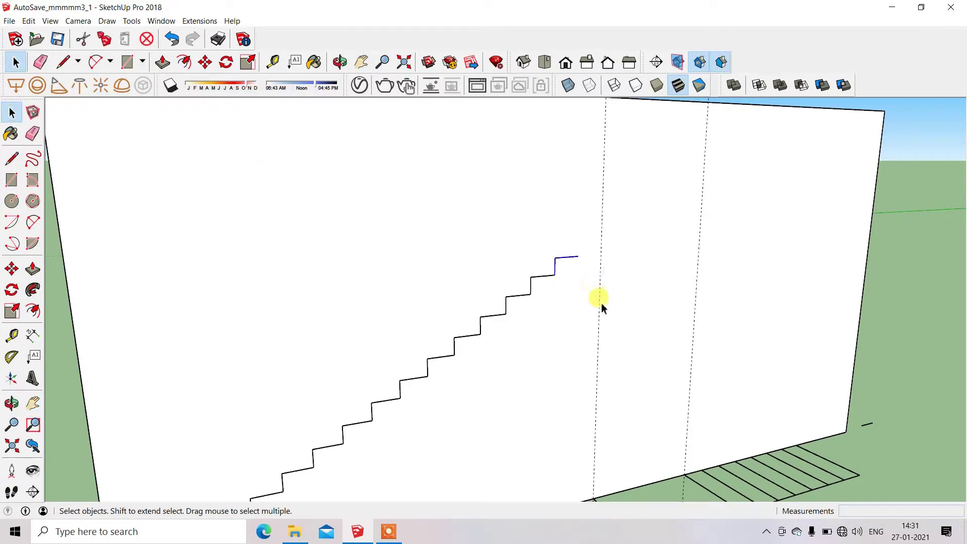
pyautogui.click(12, 269)
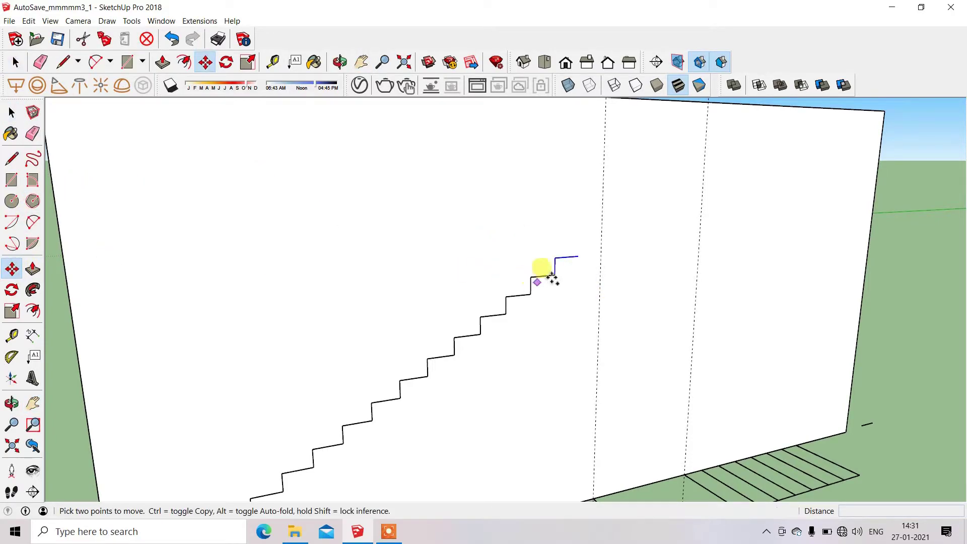
pyautogui.click(554, 276)
pyautogui.click(578, 257)
pyautogui.click(12, 160)
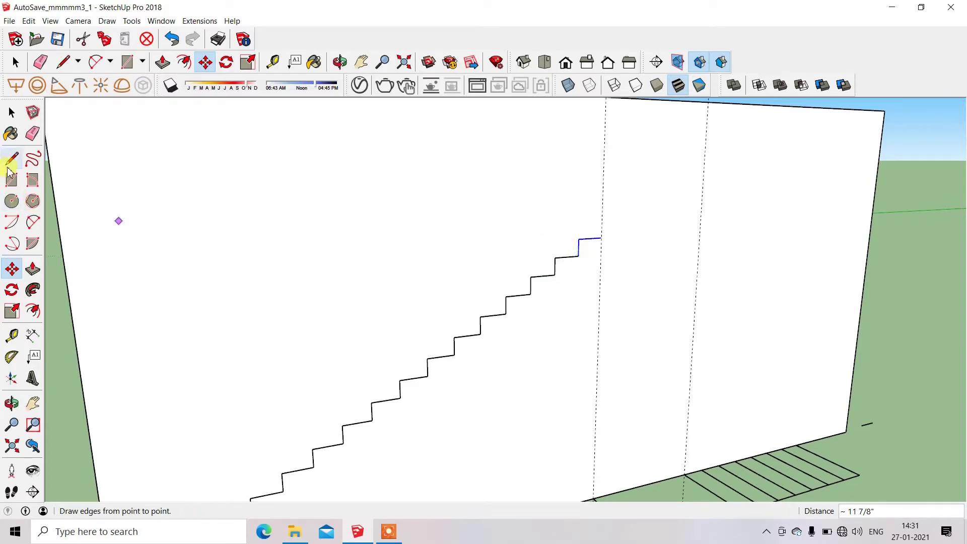
# Draw the landing edge from the top step across to the dotted guide line
pyautogui.click(12, 163)
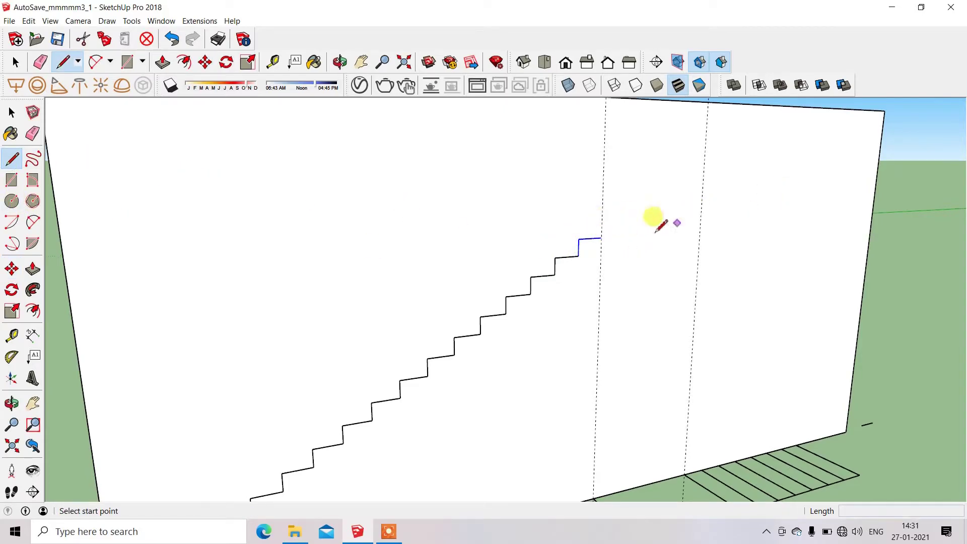
pyautogui.click(602, 238)
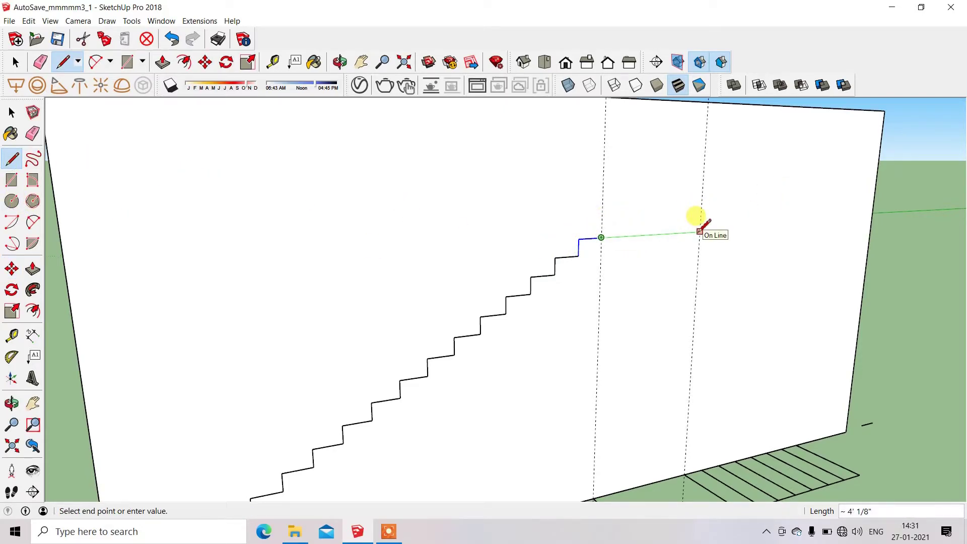
pyautogui.click(700, 231)
pyautogui.click(12, 112)
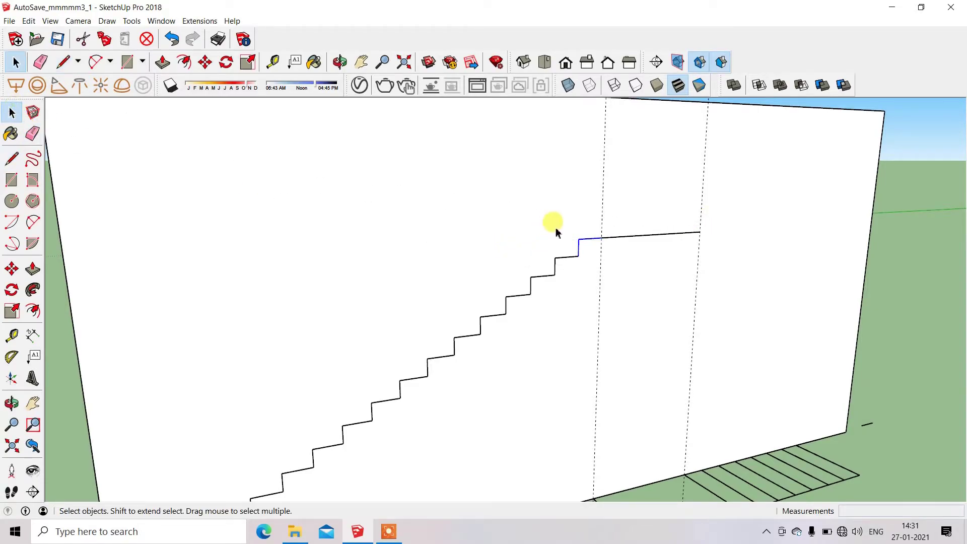
# Copy the first flight's top step to the far end of the landing, undoing a misplaced extra copy
pyautogui.moveTo(561, 224); pyautogui.dragTo(614, 271)
pyautogui.click(11, 269)
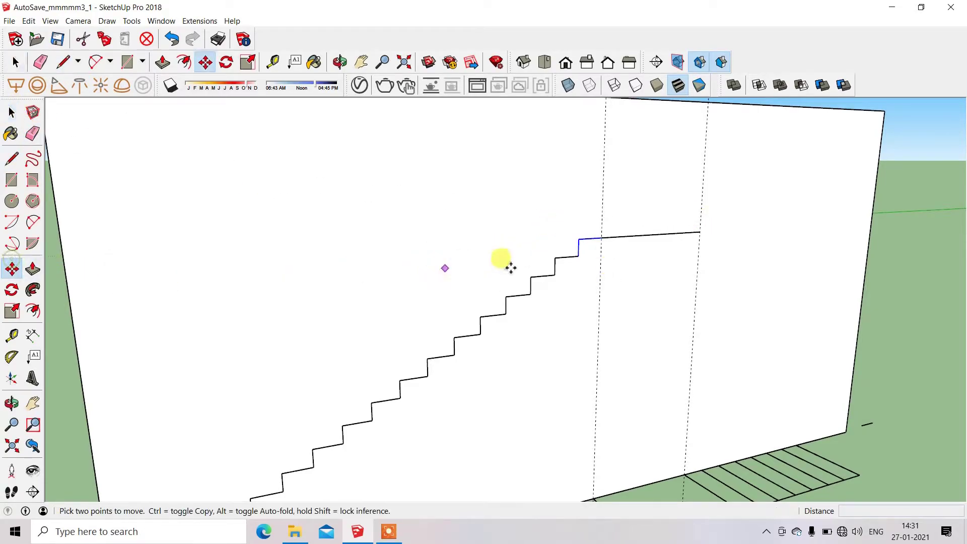
pyautogui.press('ctrl')
pyautogui.click(579, 256)
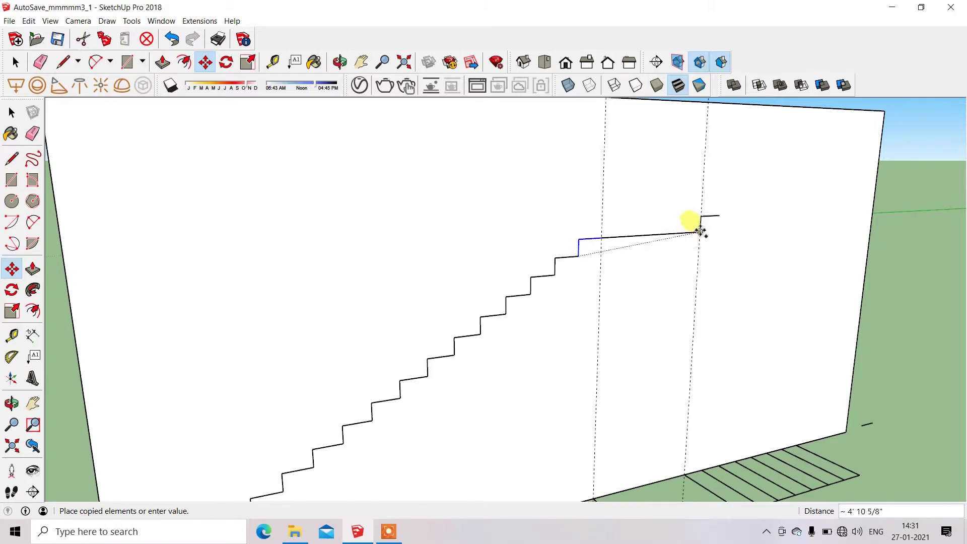
pyautogui.click(701, 231)
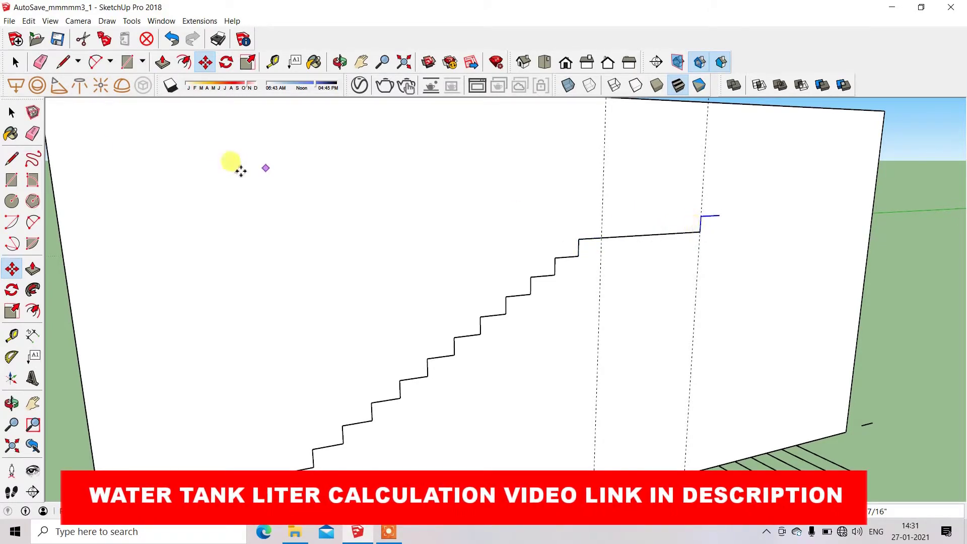
pyautogui.press('space')
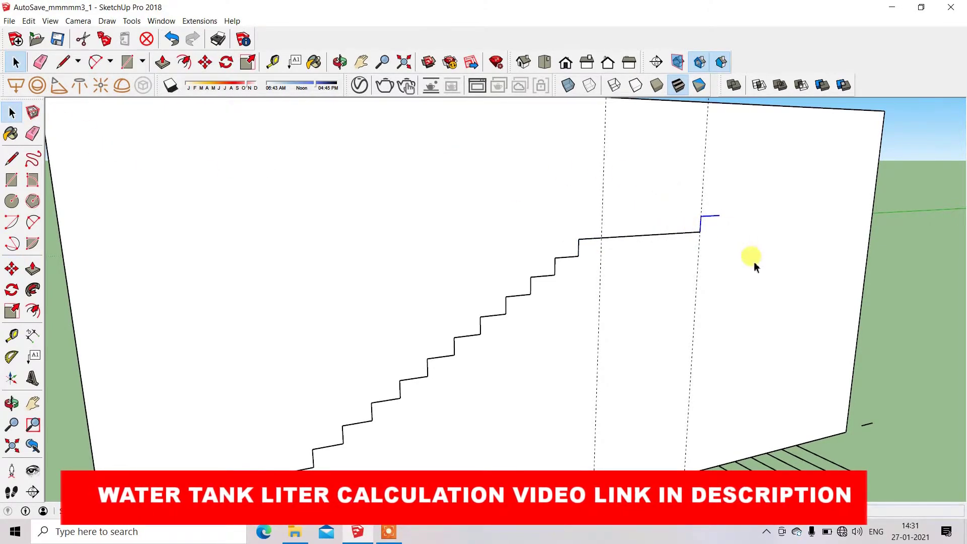
pyautogui.click(11, 268)
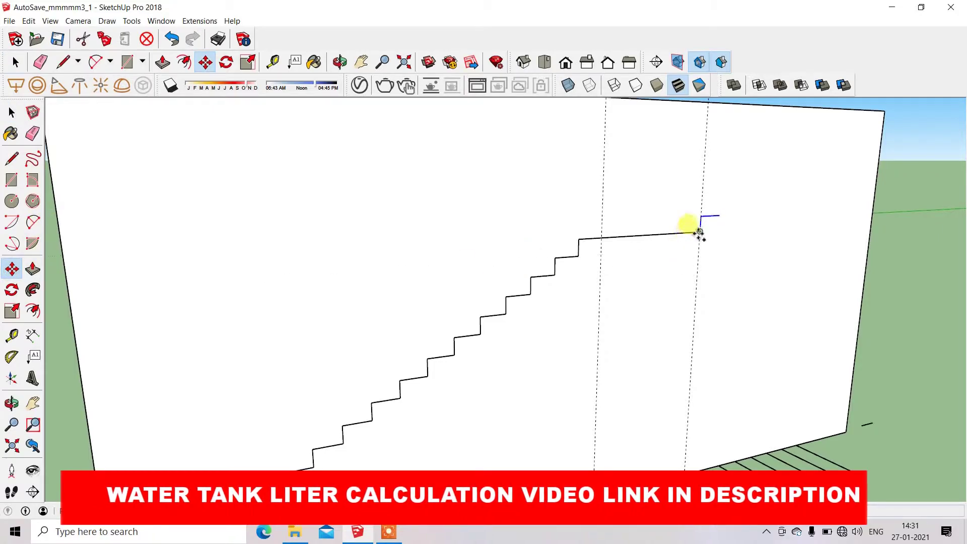
pyautogui.click(701, 232)
pyautogui.click(721, 215)
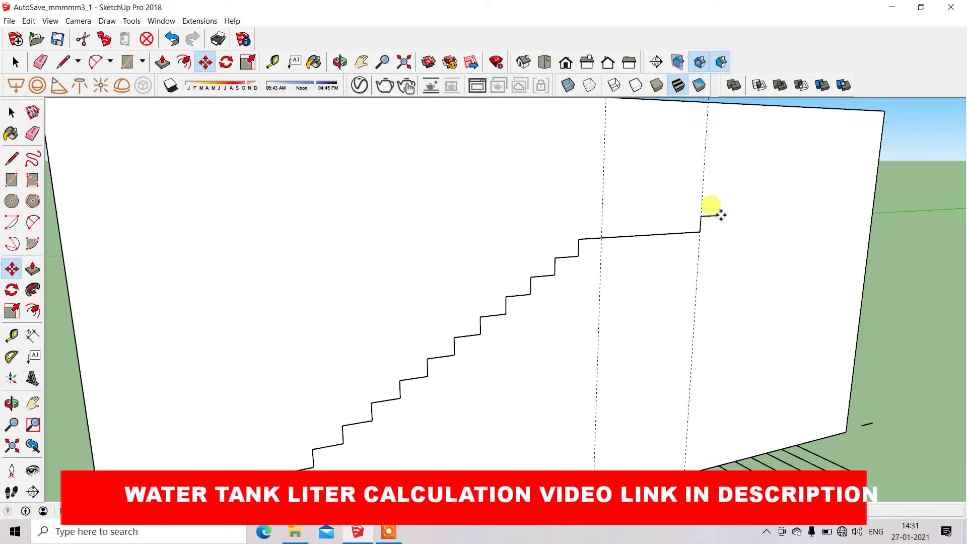
pyautogui.hotkey('ctrl', 'z')
# Copy the landing-end step upward, repeating it into four more steps up the wall
pyautogui.click(12, 113)
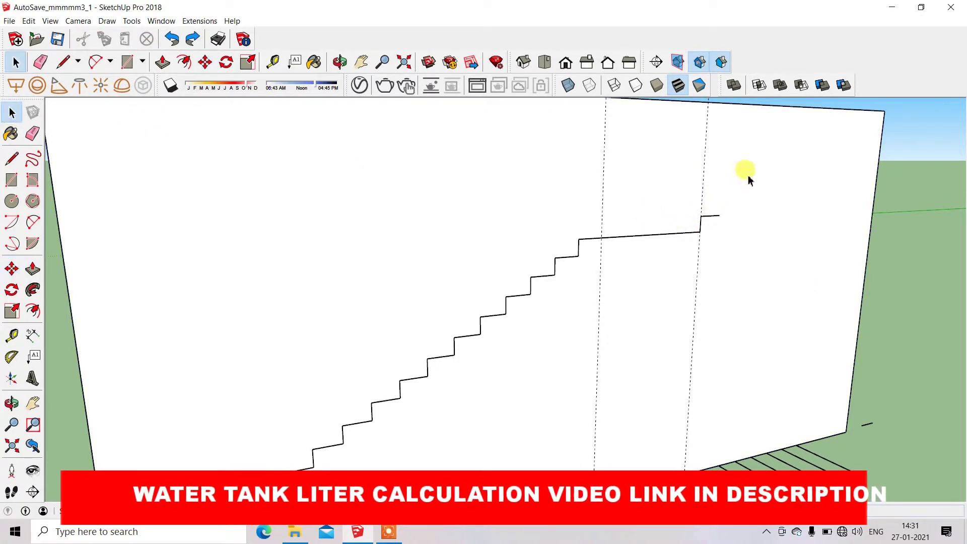
pyautogui.scroll(2, 731, 202)
pyautogui.scroll(1, 730, 205)
pyautogui.moveTo(639, 208); pyautogui.dragTo(720, 289)
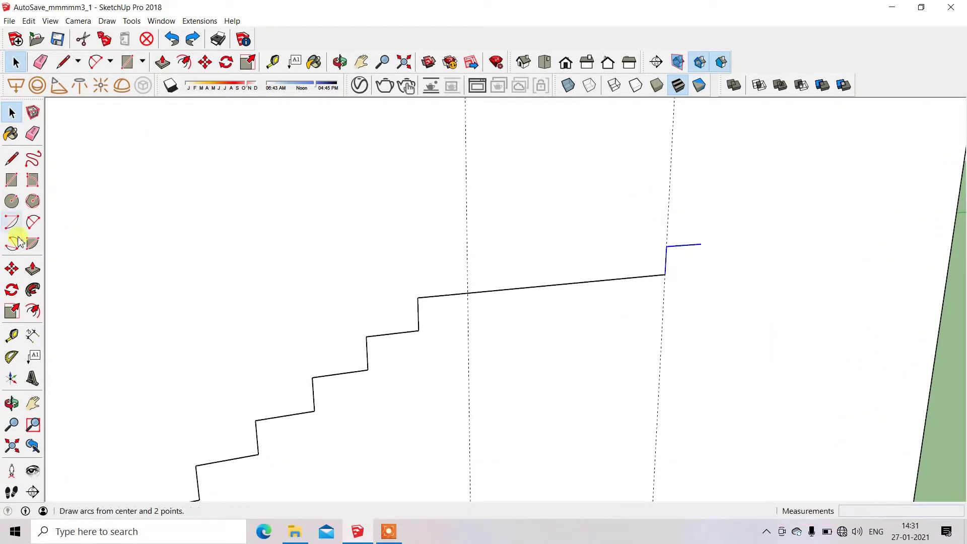
pyautogui.click(12, 269)
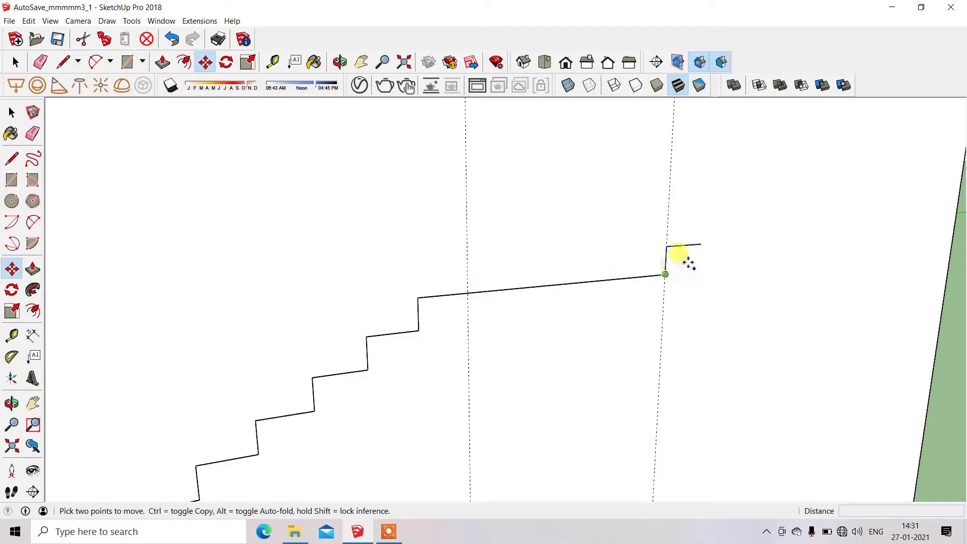
pyautogui.click(665, 275)
pyautogui.press('ctrl')
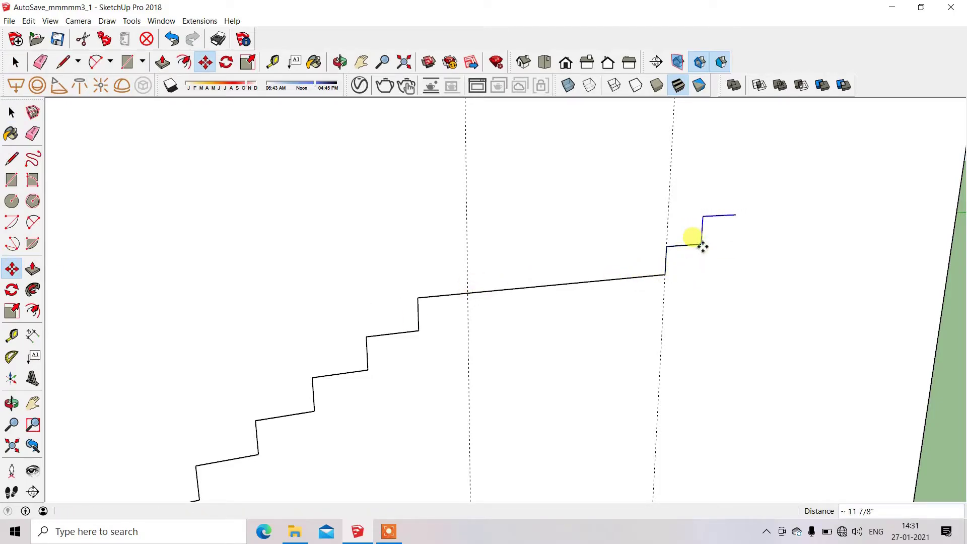
pyautogui.write('3')
pyautogui.press('Return')
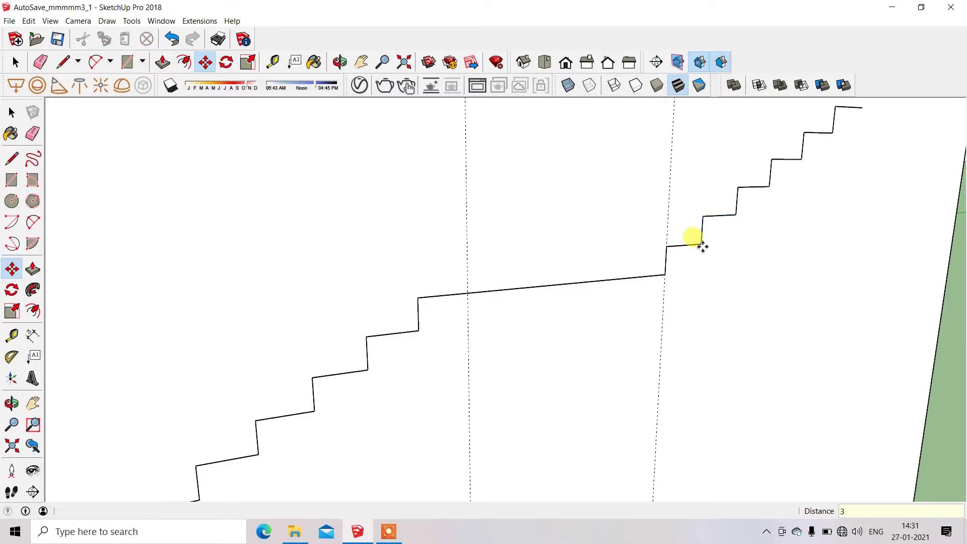
pyautogui.scroll(-1, 703, 247)
pyautogui.scroll(-3, 696, 244)
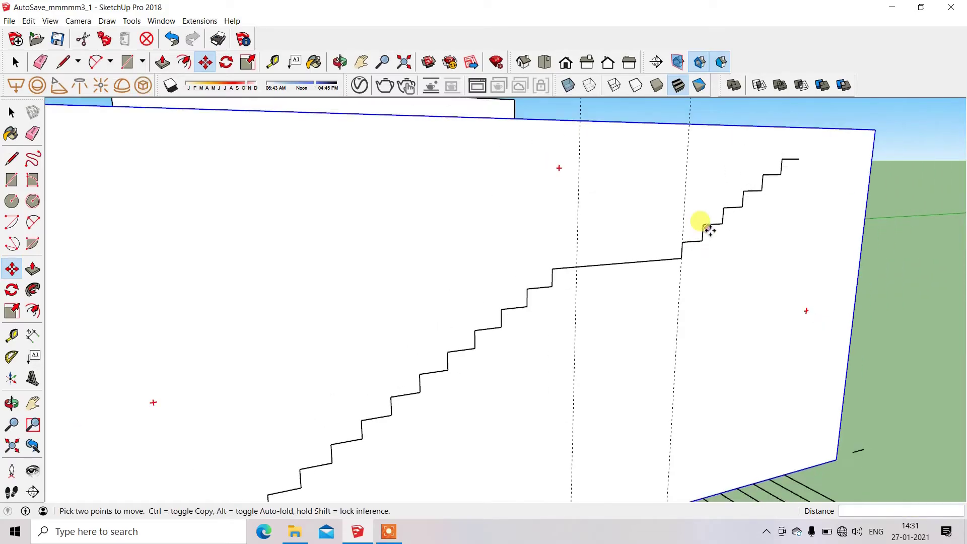
# Place a Tape Measure guide line near the lower wall edge
pyautogui.click(14, 336)
pyautogui.click(817, 456)
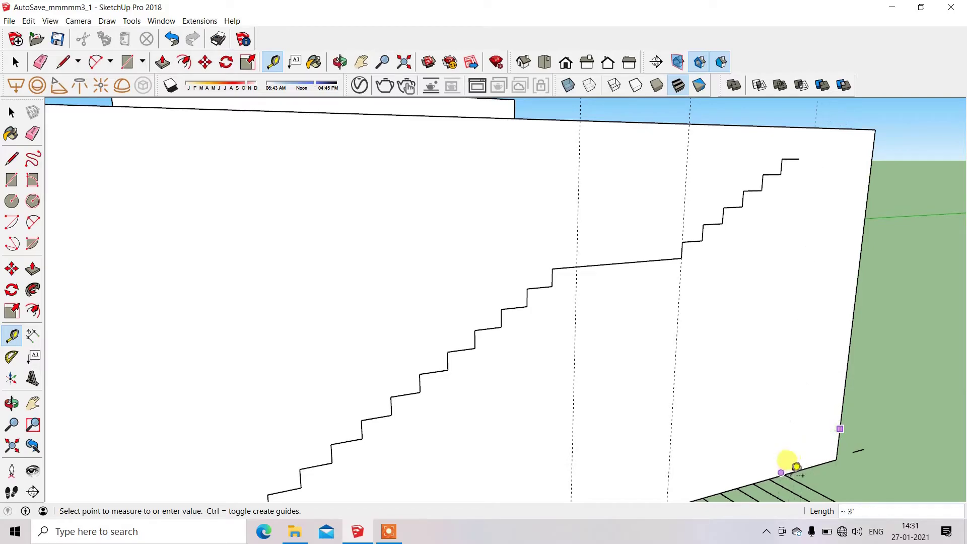
pyautogui.click(796, 468)
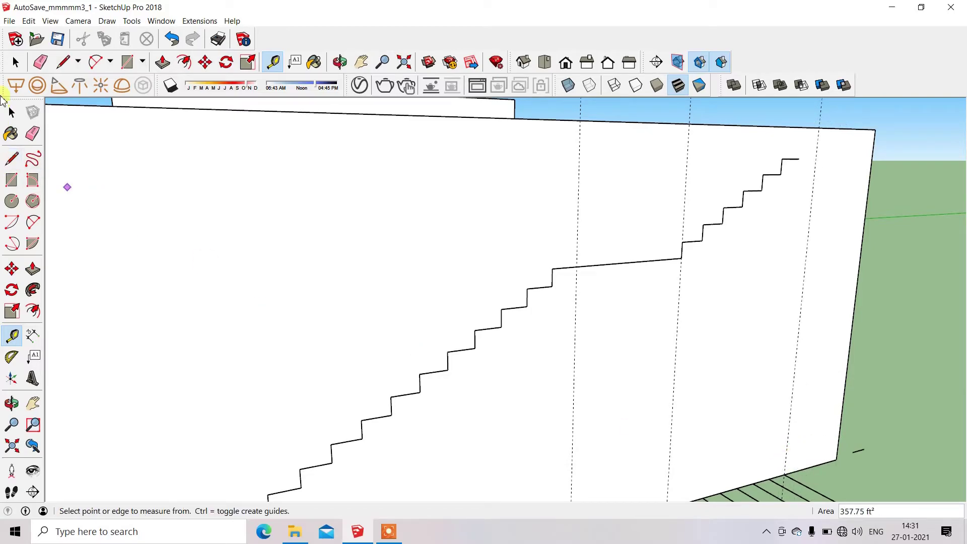
pyautogui.click(12, 112)
# Move a final step into place at the top of the second flight
pyautogui.moveTo(779, 159); pyautogui.dragTo(815, 205)
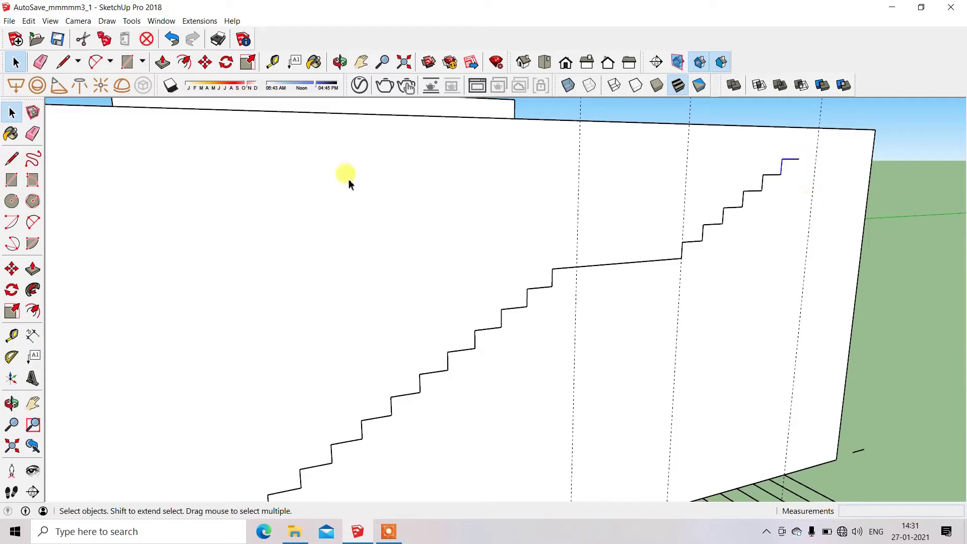
pyautogui.click(11, 273)
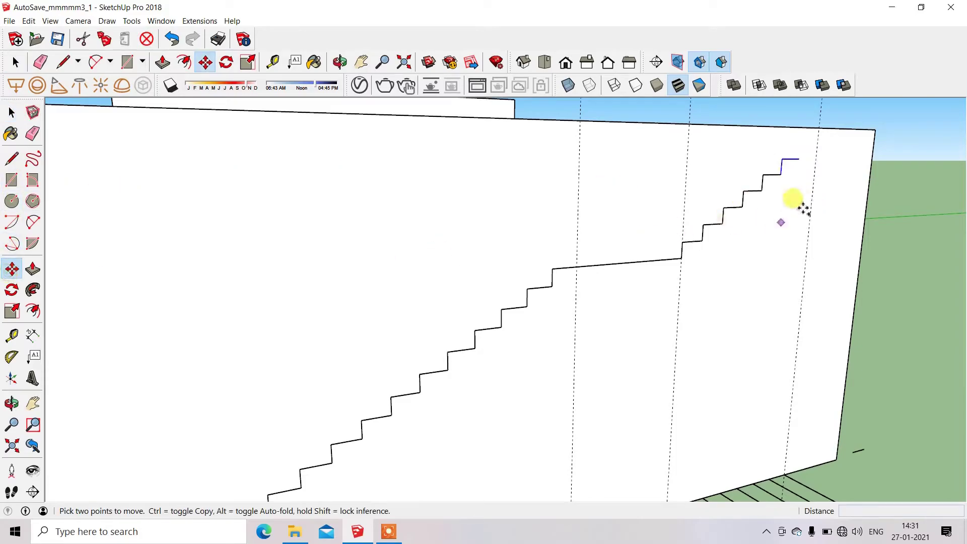
pyautogui.click(781, 174)
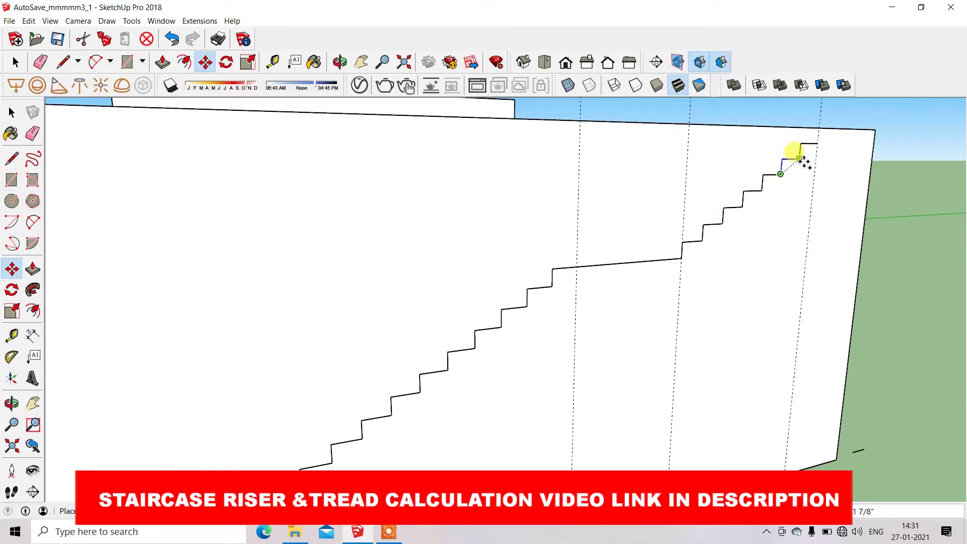
pyautogui.click(801, 159)
# Draw the top tread line out to the wall's edge
pyautogui.click(7, 164)
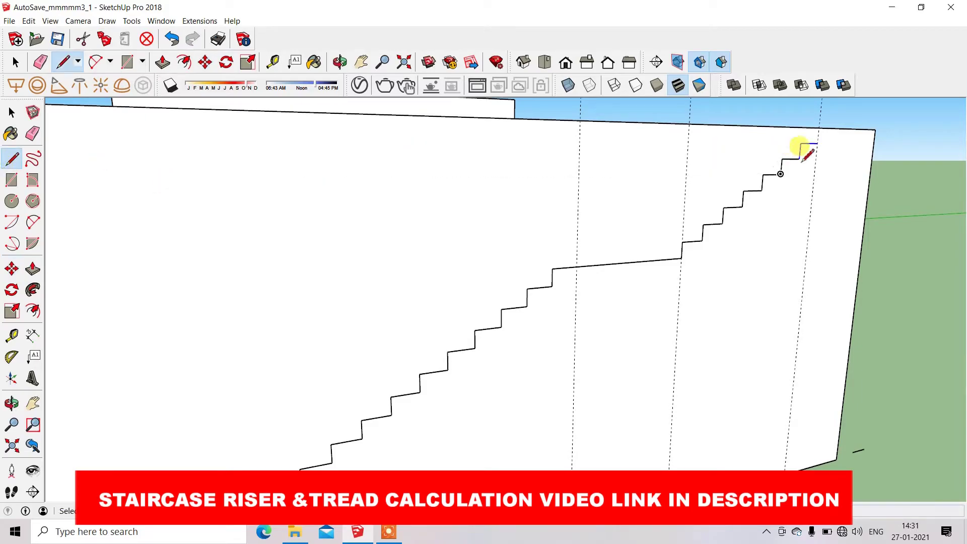
pyautogui.scroll(2, 836, 149)
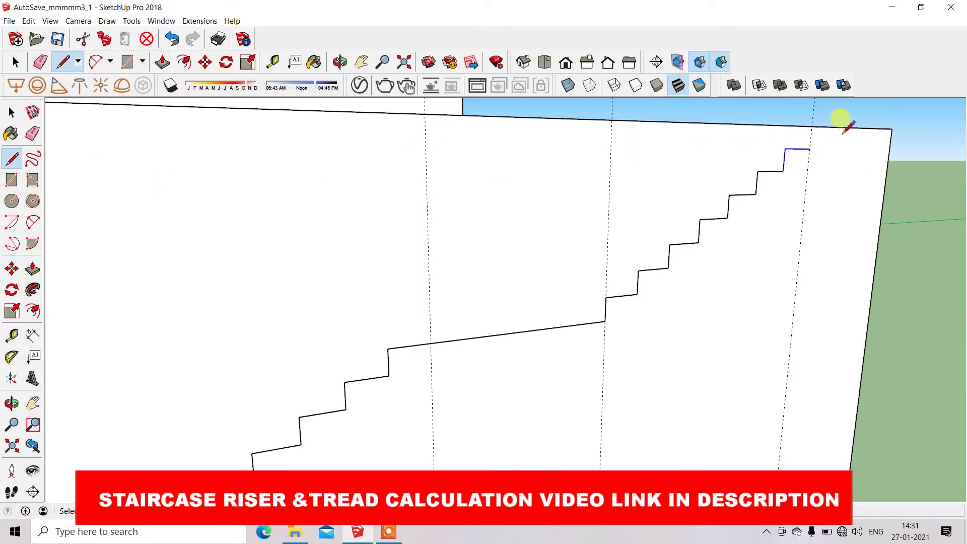
pyautogui.click(810, 149)
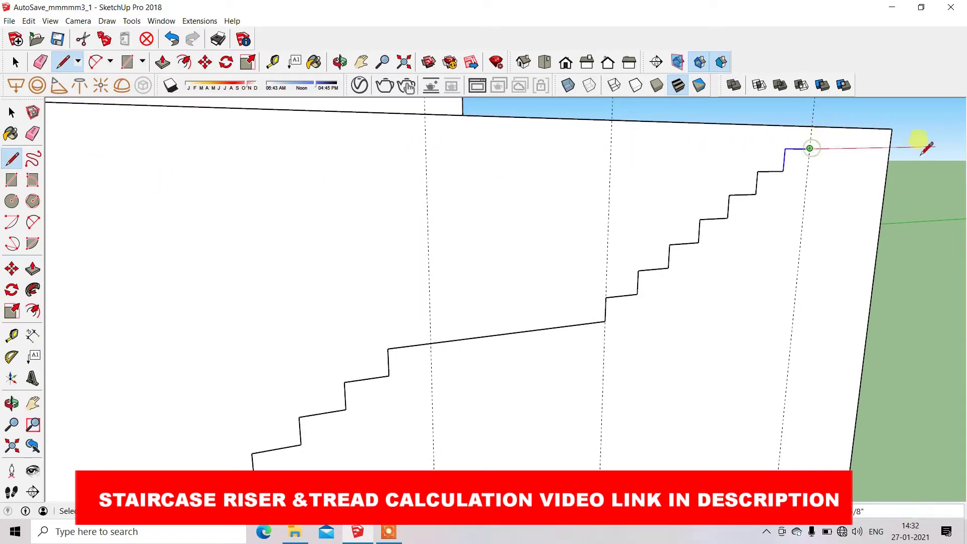
pyautogui.click(879, 151)
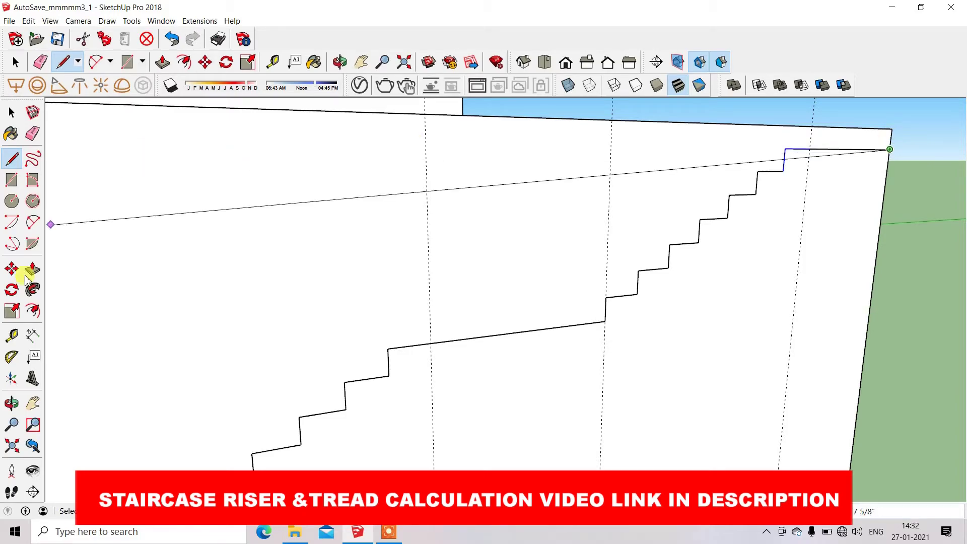
# Add guide lines offset from the top tread edge and parallel to the landing
pyautogui.click(16, 334)
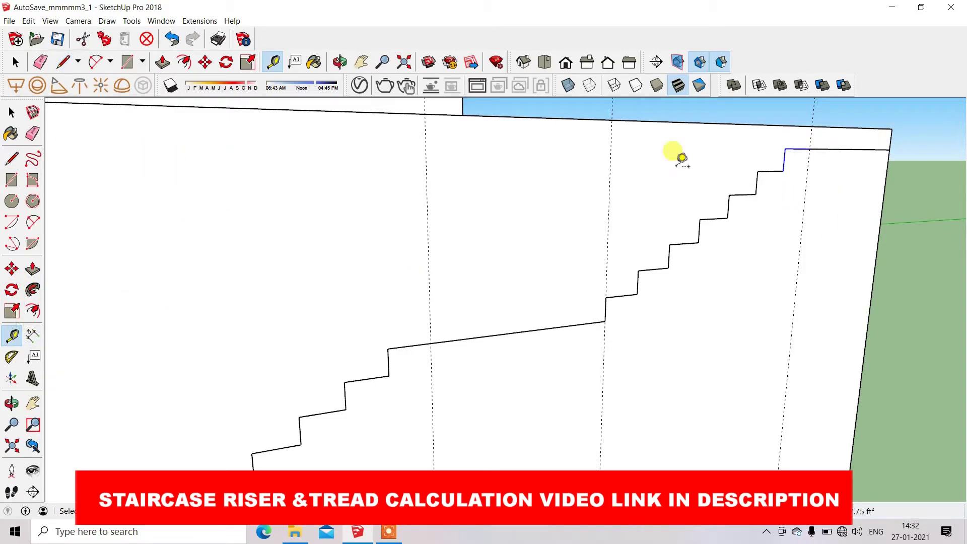
pyautogui.click(833, 148)
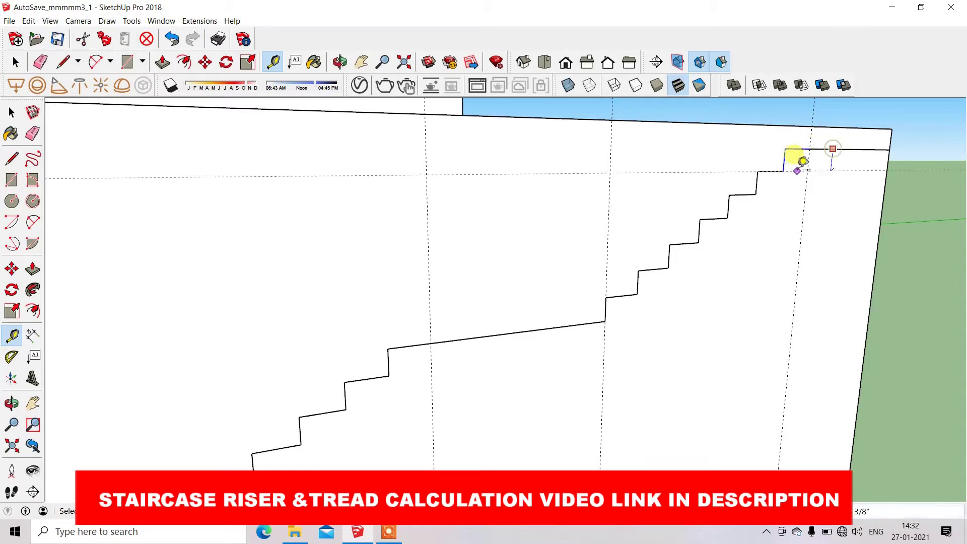
pyautogui.scroll(-1, 794, 154)
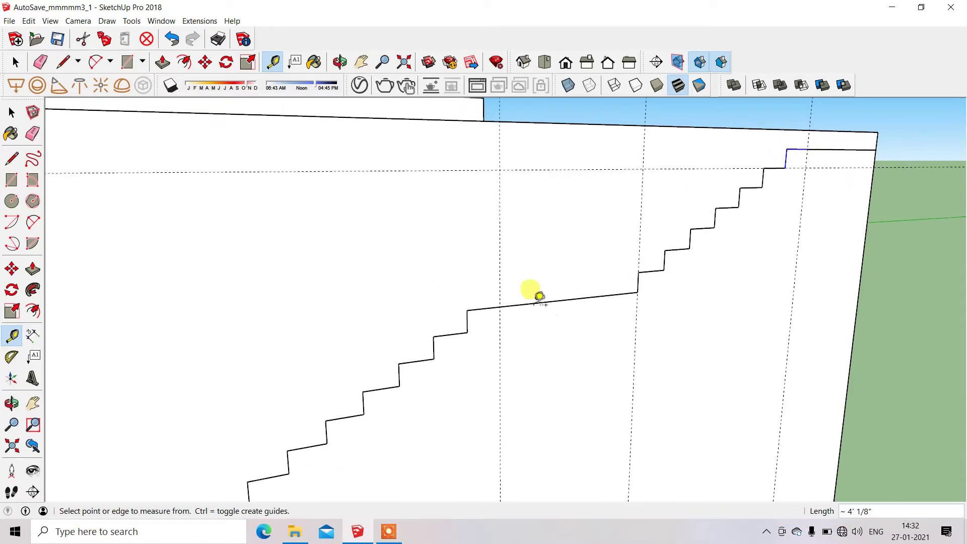
pyautogui.click(533, 303)
pyautogui.click(469, 326)
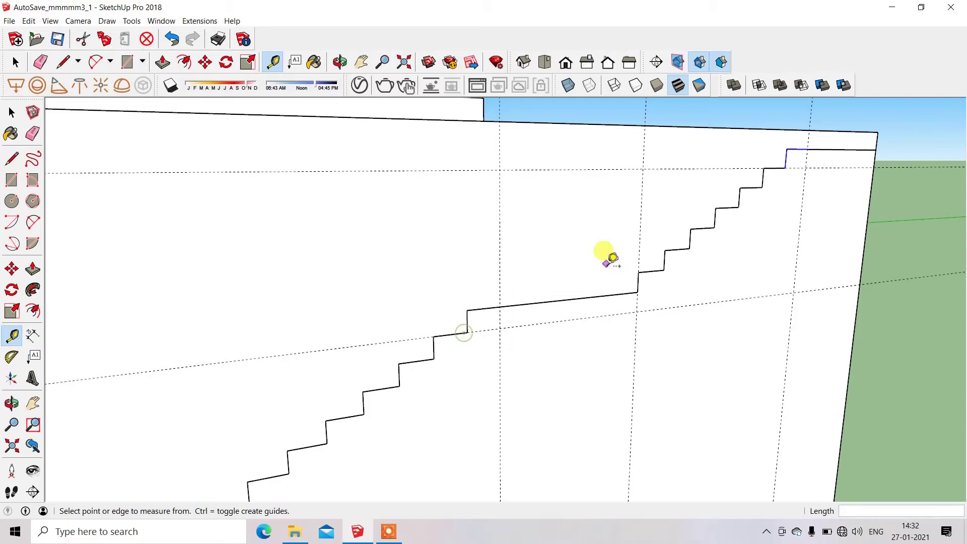
pyautogui.scroll(-2, 617, 250)
pyautogui.scroll(-2, 670, 240)
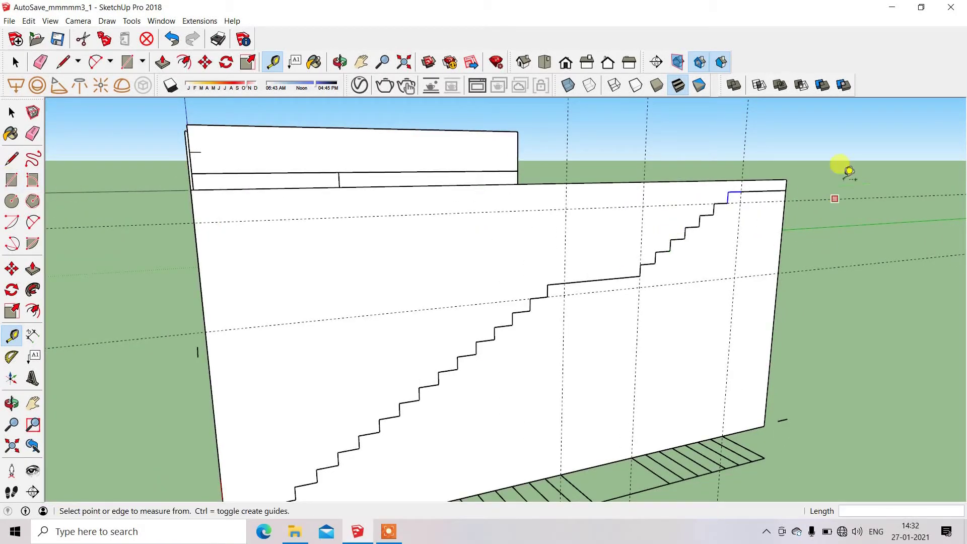
pyautogui.scroll(2, 852, 166)
pyautogui.scroll(1, 874, 160)
pyautogui.scroll(1, 871, 169)
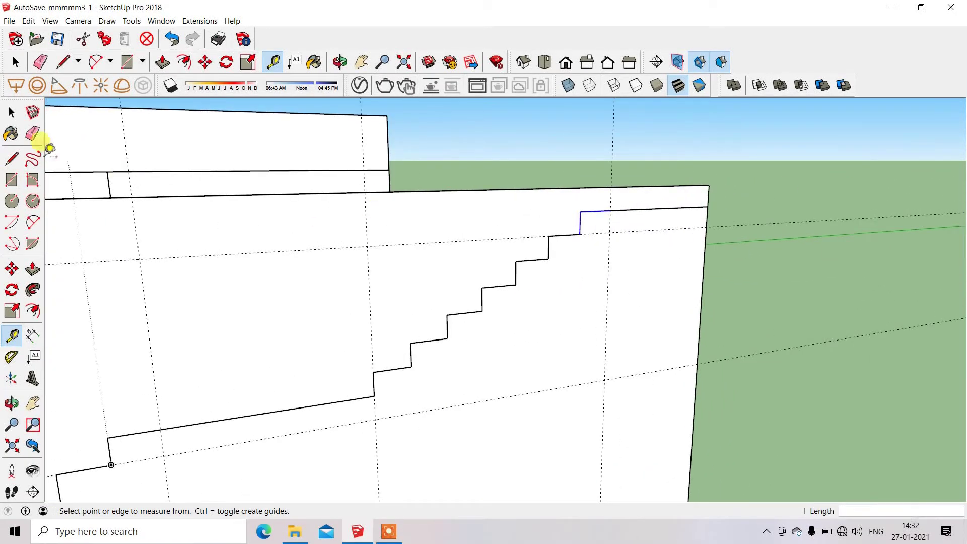
# Draw the top edge, the upper flight's sloped underside, and the landing underside
pyautogui.click(12, 158)
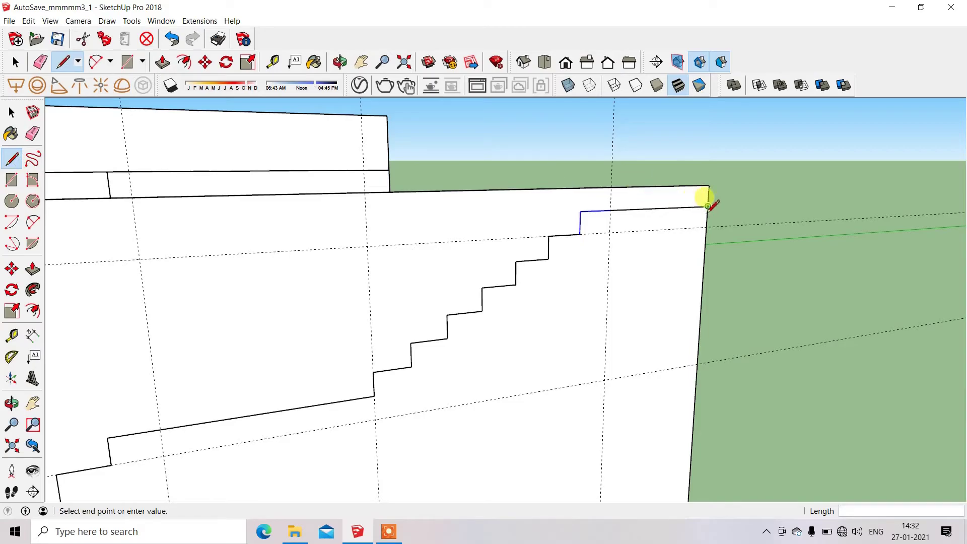
pyautogui.click(707, 227)
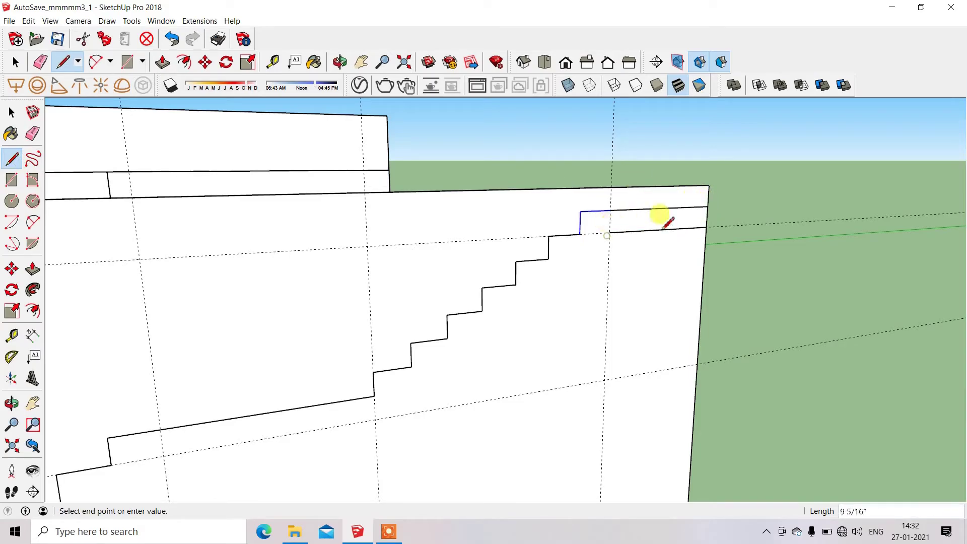
pyautogui.click(611, 232)
pyautogui.scroll(-2, 624, 234)
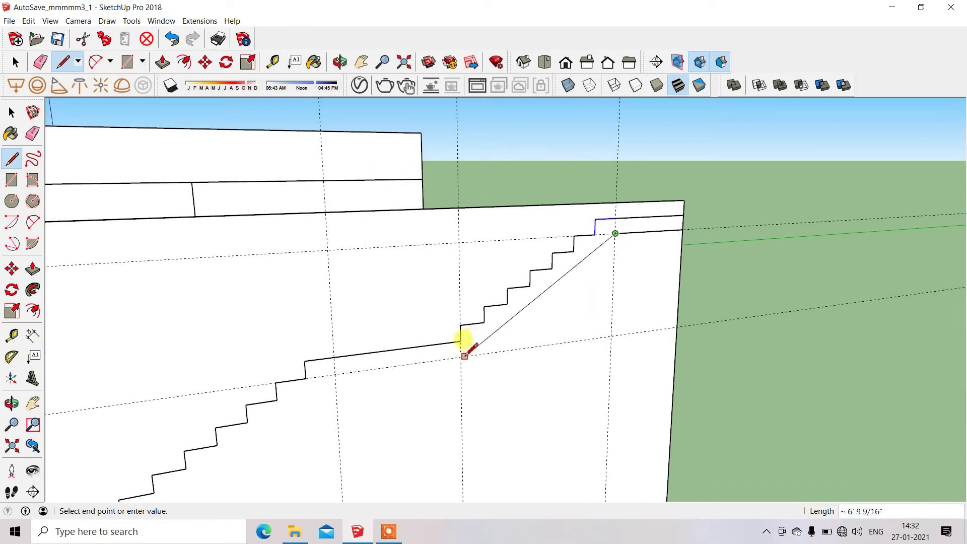
pyautogui.click(461, 357)
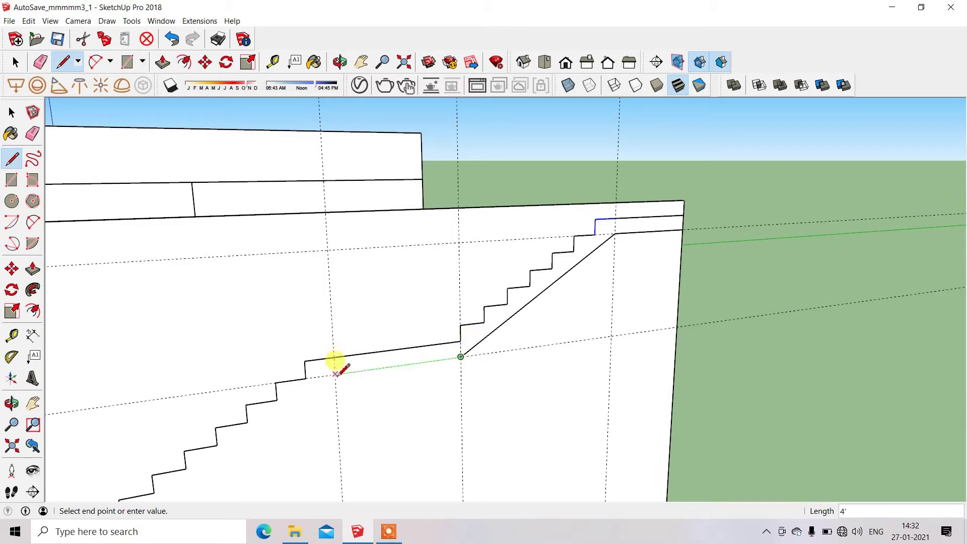
pyautogui.click(335, 374)
# Draw the lower flight's sloped underside to the floor, closing the outline at the base corner
pyautogui.scroll(-3, 774, 216)
pyautogui.moveTo(774, 216); pyautogui.dragTo(432, 426, button='middle')
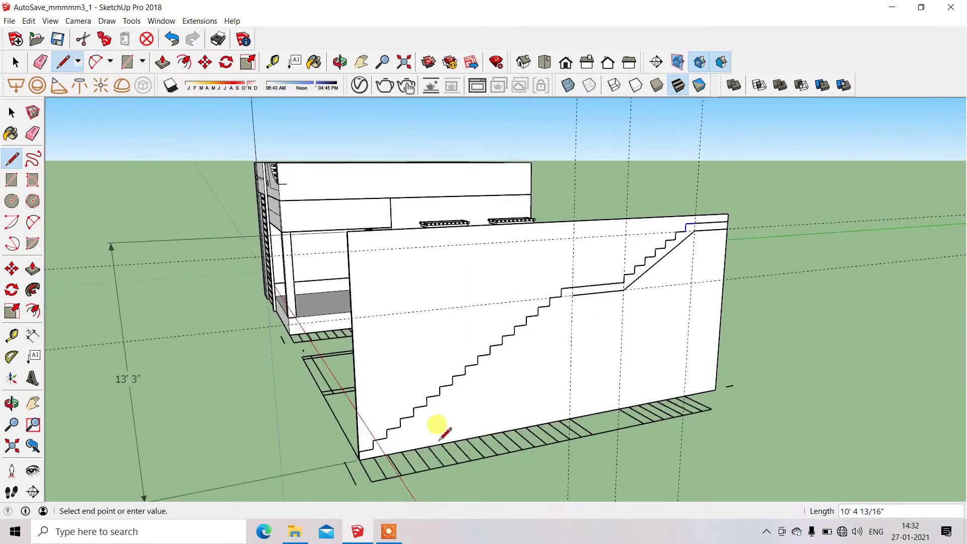
pyautogui.scroll(3, 385, 464)
pyautogui.scroll(2, 386, 464)
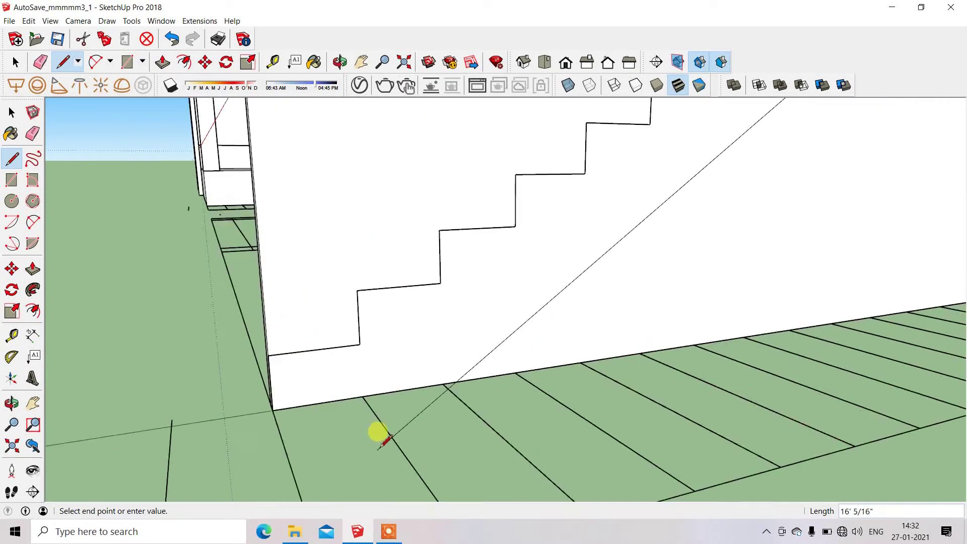
pyautogui.click(362, 396)
pyautogui.click(277, 409)
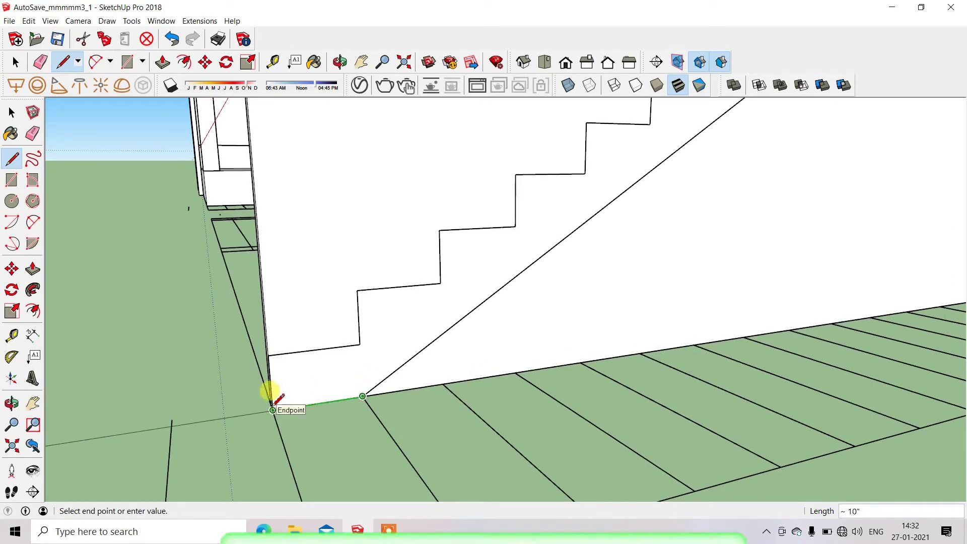
pyautogui.scroll(-4, 432, 363)
pyautogui.scroll(-1, 432, 360)
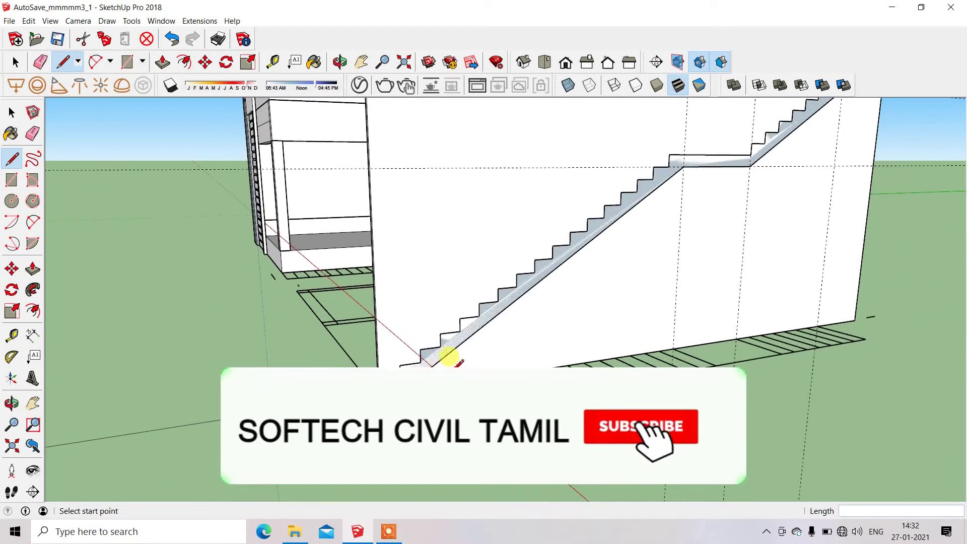
pyautogui.scroll(-1, 438, 347)
pyautogui.scroll(-2, 472, 340)
pyautogui.scroll(-1, 522, 347)
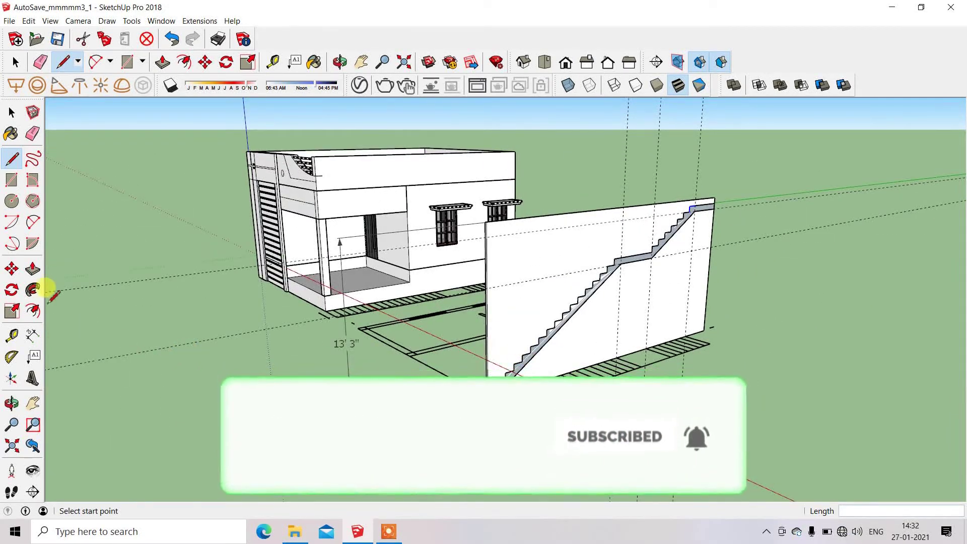
# Push/Pull the stair profile out 2' 10" and make the stair geometry a group
pyautogui.press('p')
pyautogui.scroll(2, 534, 383)
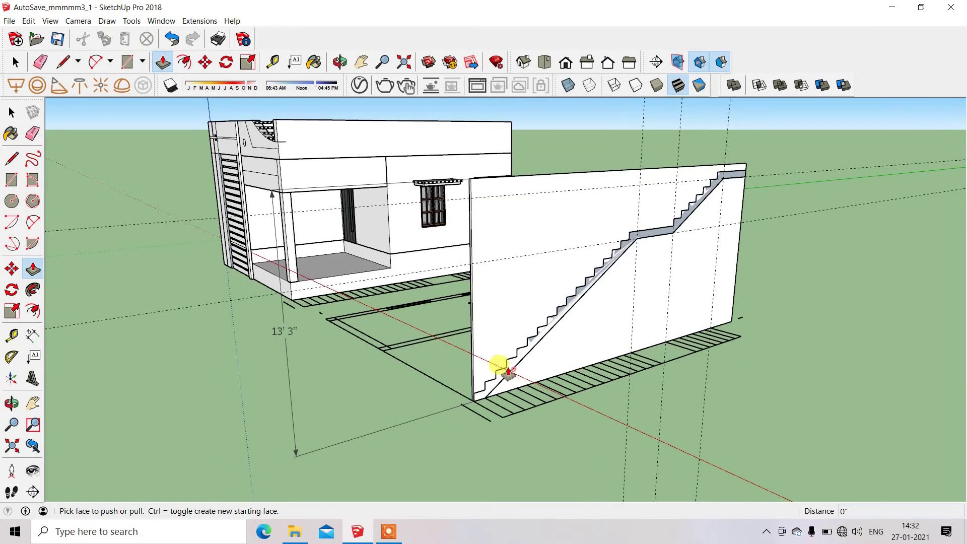
pyautogui.moveTo(479, 391); pyautogui.dragTo(501, 423)
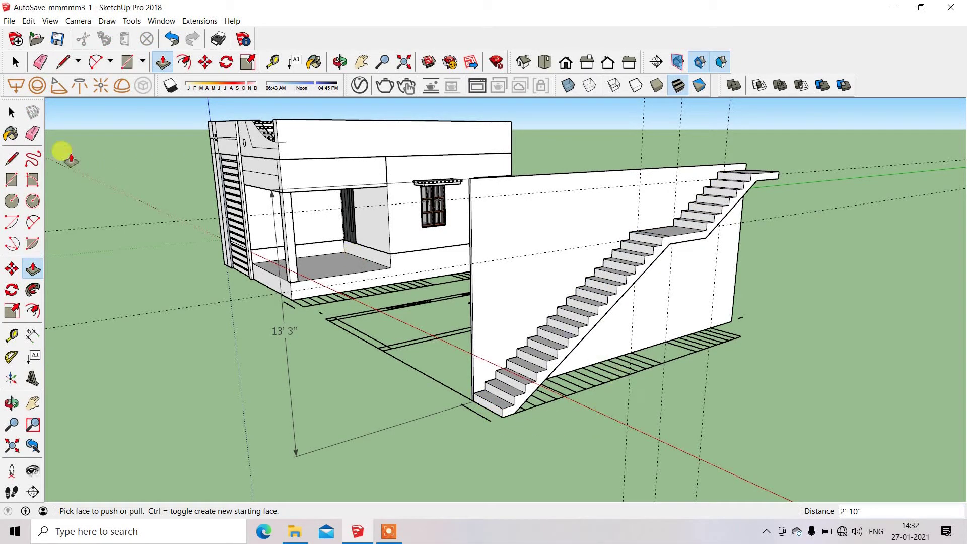
pyautogui.click(12, 112)
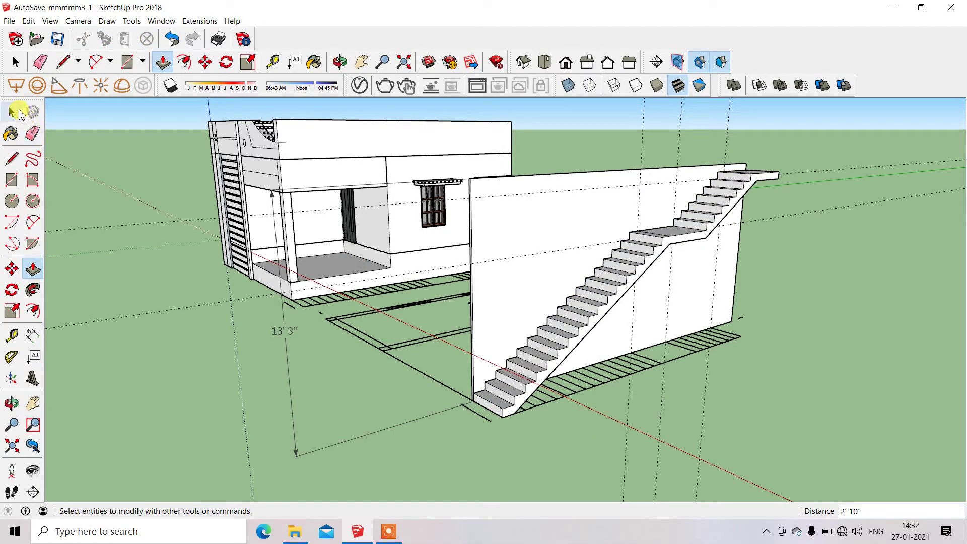
pyautogui.tripleClick(624, 273)
pyautogui.rightClick(624, 272)
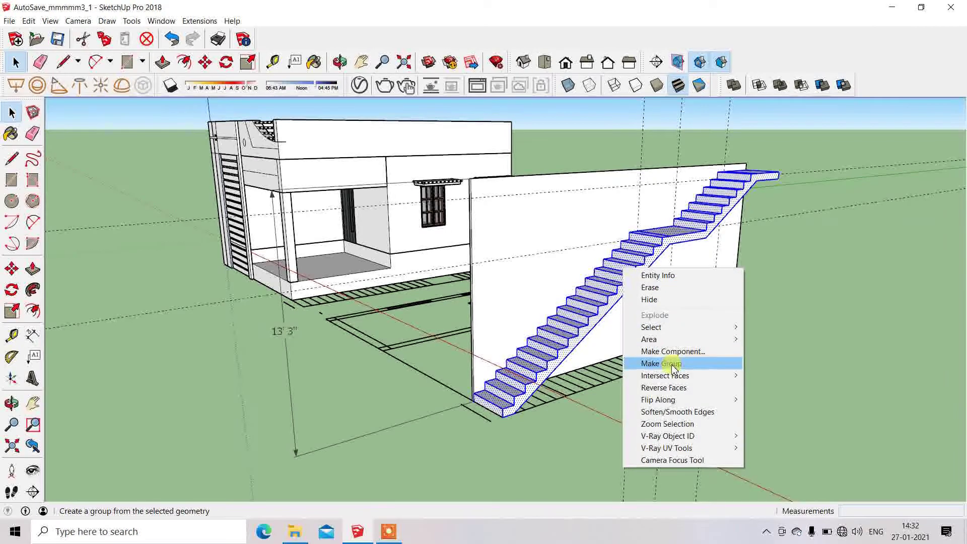
pyautogui.click(716, 362)
# Erase the wall panel behind the stairs and reselect the stair group
pyautogui.click(478, 187)
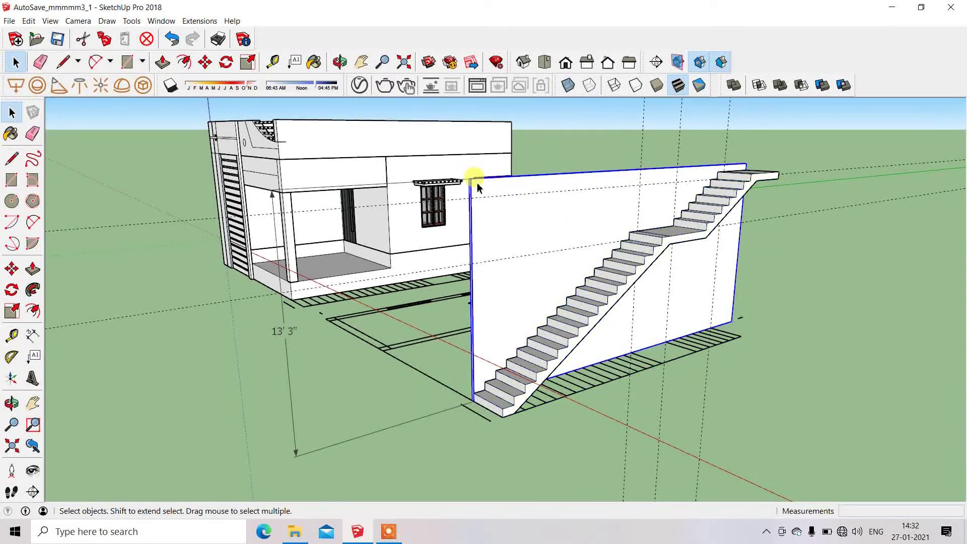
pyautogui.rightClick(476, 182)
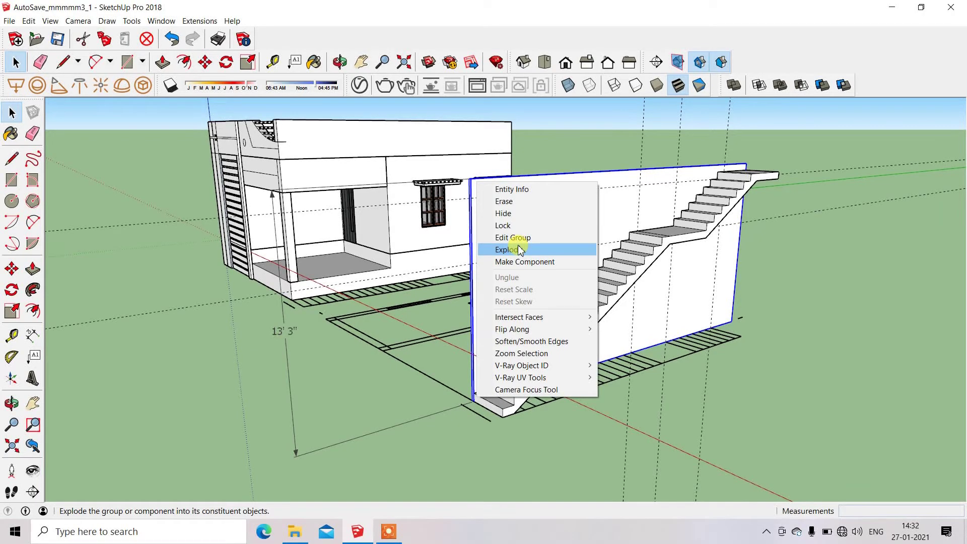
pyautogui.click(519, 201)
pyautogui.click(519, 371)
# Move the stair group against the house's right side
pyautogui.moveTo(477, 369); pyautogui.dragTo(626, 380, button='middle')
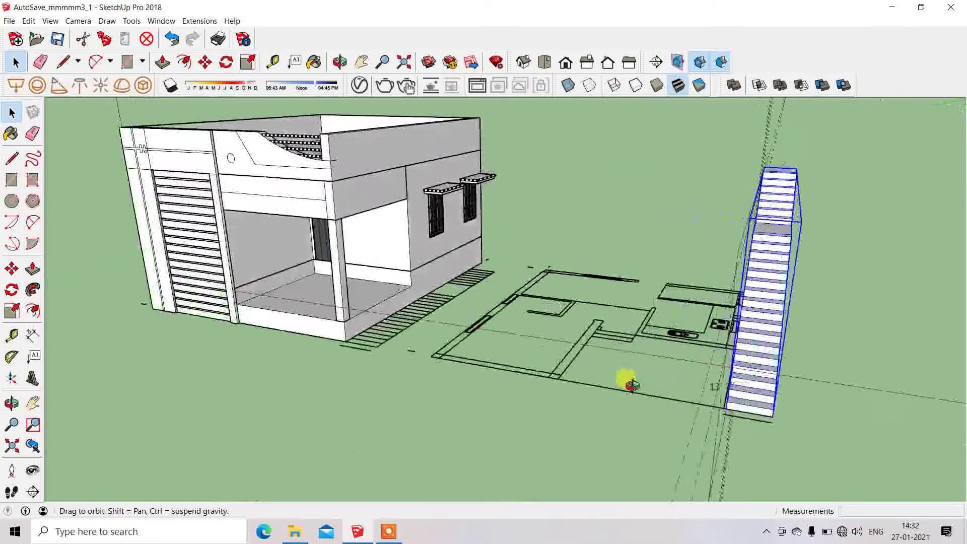
pyautogui.click(11, 268)
pyautogui.scroll(2, 792, 415)
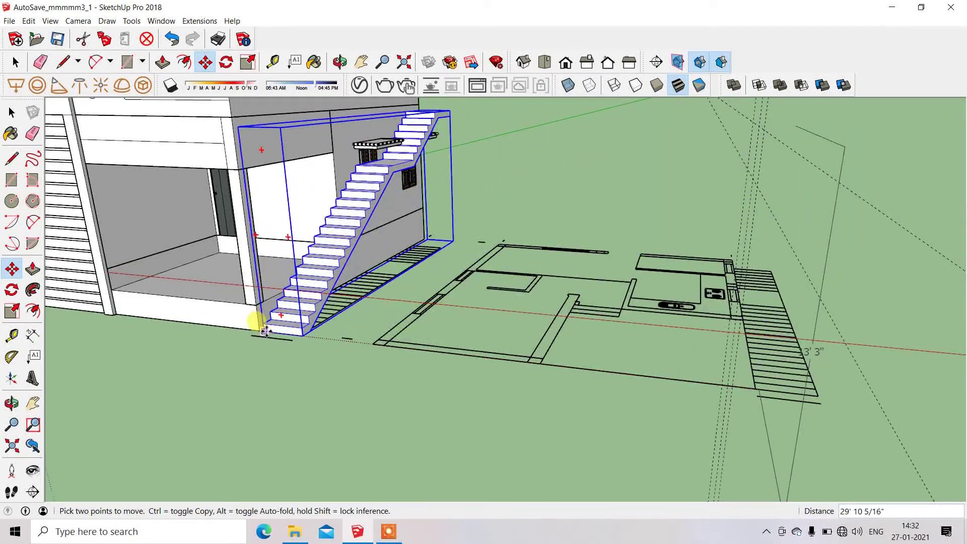
pyautogui.moveTo(760, 391); pyautogui.dragTo(266, 330)
pyautogui.scroll(-2, 425, 331)
# Orbit and zoom around the house to check the staircase placement beside the porch
pyautogui.moveTo(425, 330); pyautogui.dragTo(334, 276, button='middle')
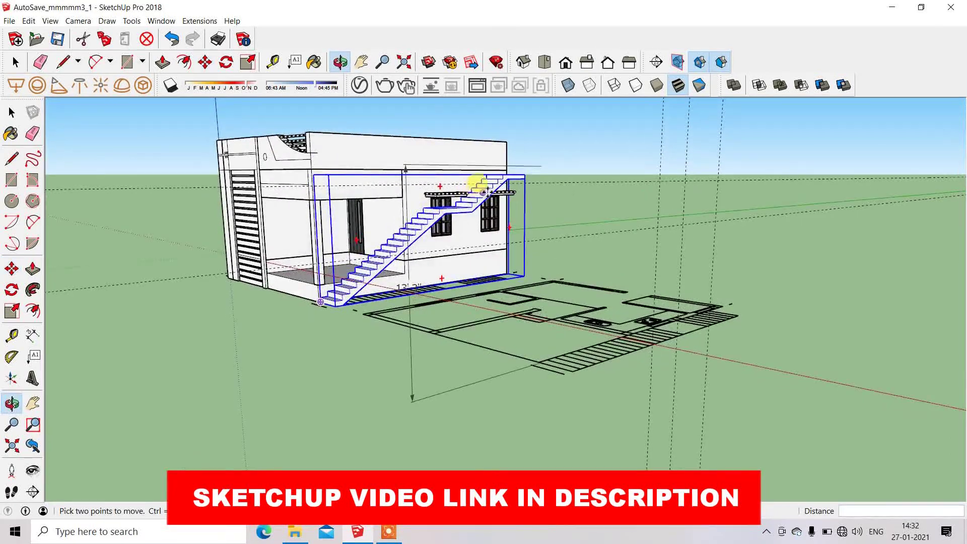
pyautogui.scroll(2, 496, 183)
pyautogui.scroll(2, 496, 183)
pyautogui.moveTo(493, 180)
pyautogui.mouseDown(button='middle')
pyautogui.moveTo(484, 190)
pyautogui.moveTo(378, 205)
pyautogui.moveTo(292, 190)
pyautogui.mouseUp(button='middle')
pyautogui.scroll(1, 291, 190)
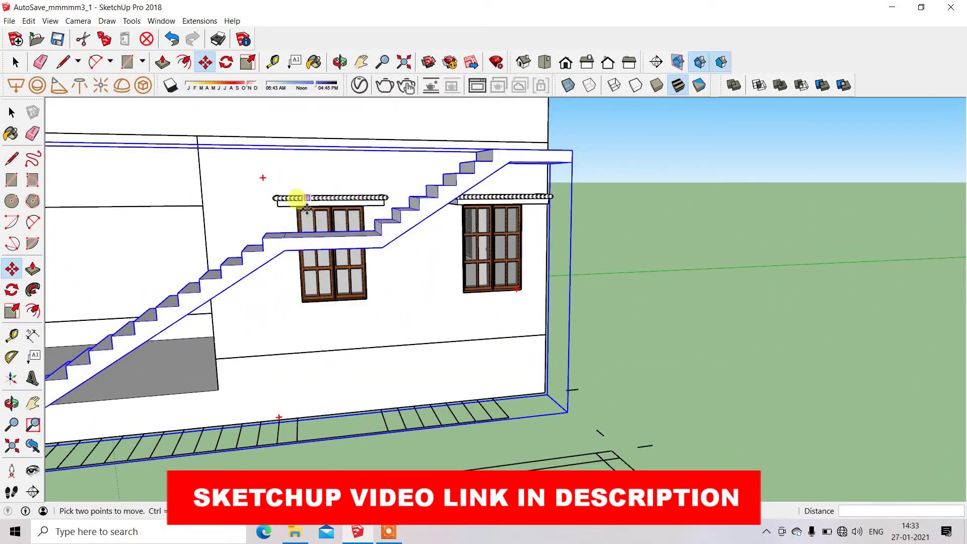
pyautogui.moveTo(325, 233)
pyautogui.mouseDown(button='middle')
pyautogui.moveTo(397, 194)
pyautogui.moveTo(444, 287)
pyautogui.moveTo(416, 298)
pyautogui.moveTo(390, 194)
pyautogui.mouseUp(button='middle')
pyautogui.scroll(1, 445, 273)
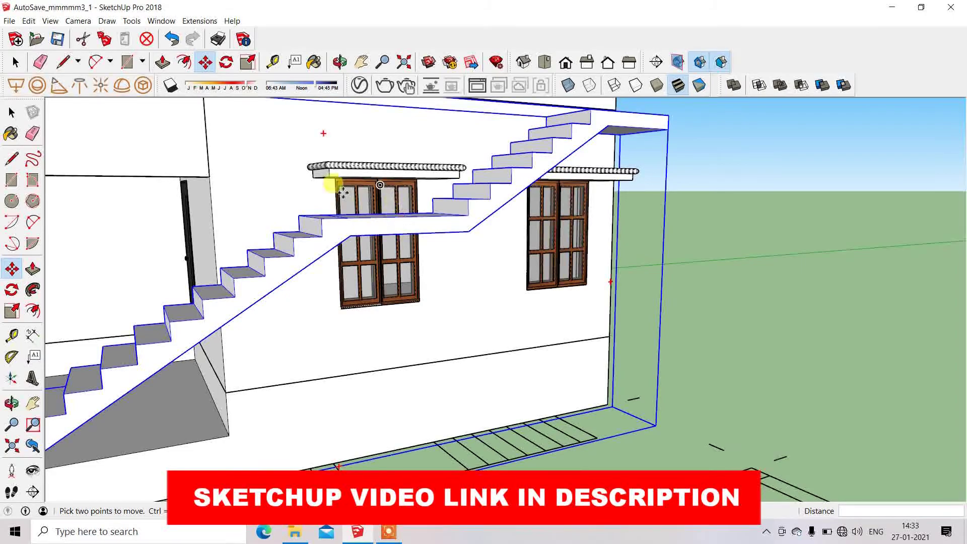
pyautogui.scroll(-1, 504, 216)
pyautogui.scroll(-1, 512, 216)
pyautogui.scroll(-2, 512, 216)
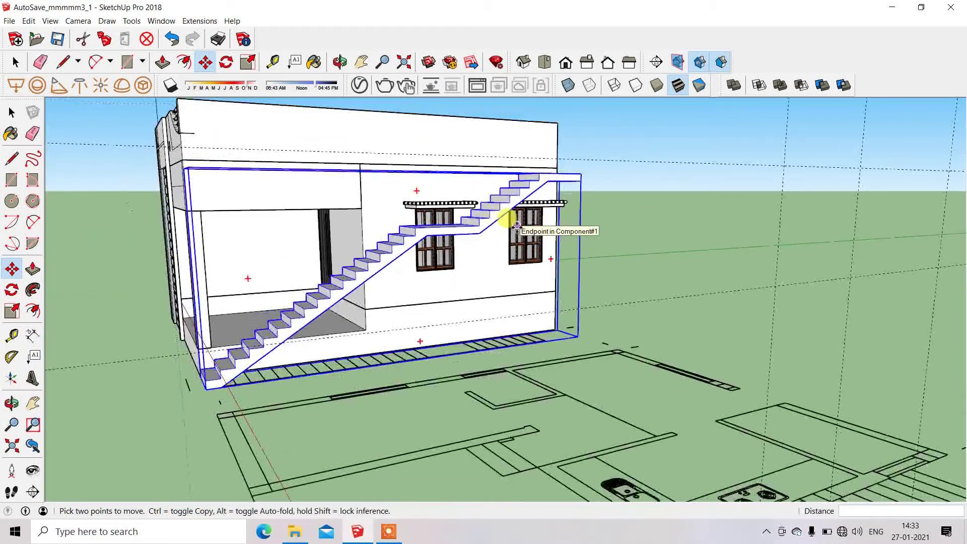
pyautogui.moveTo(512, 216); pyautogui.dragTo(597, 278, button='middle')
pyautogui.scroll(1, 597, 278)
pyautogui.scroll(1, 595, 281)
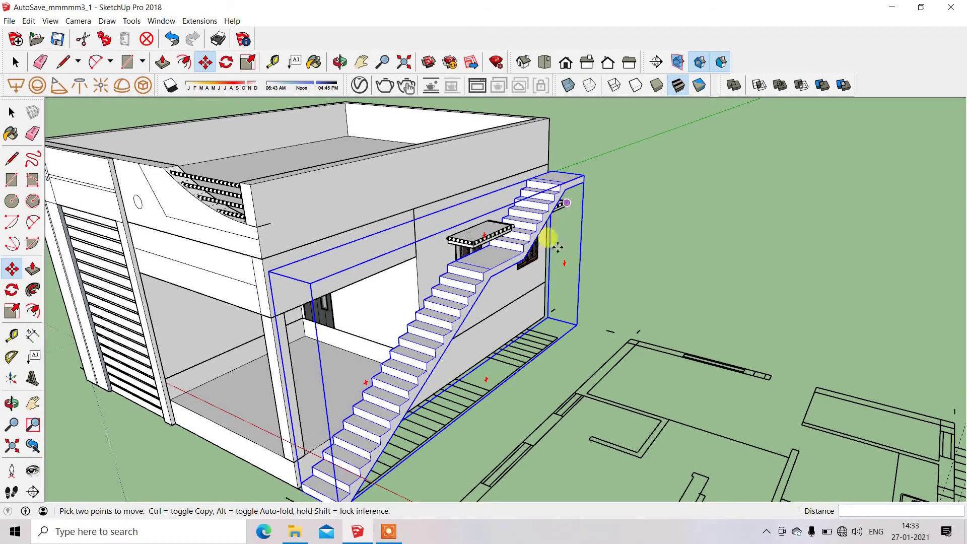
pyautogui.scroll(-2, 557, 247)
pyautogui.moveTo(534, 244); pyautogui.dragTo(614, 227, button='middle')
pyautogui.moveTo(644, 219); pyautogui.dragTo(649, 222, button='middle')
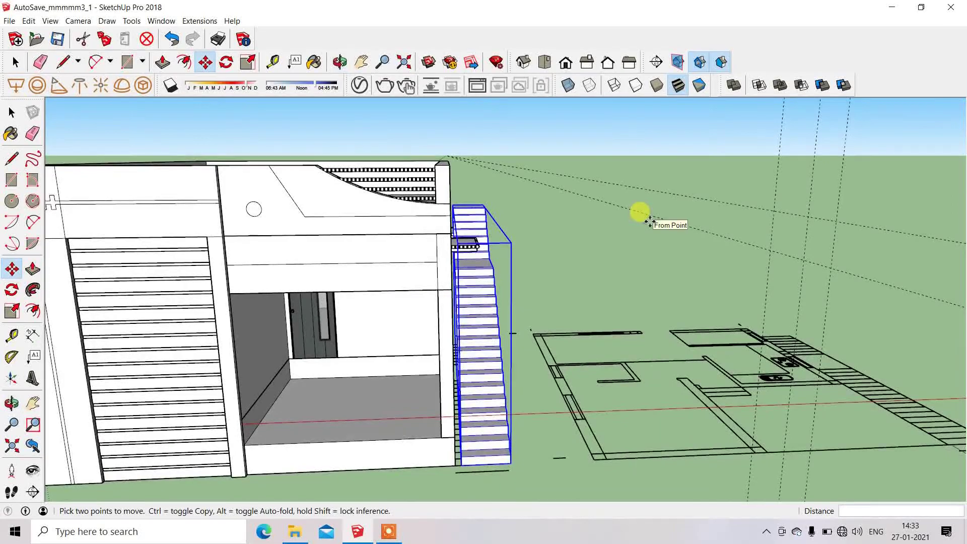
pyautogui.scroll(2, 490, 452)
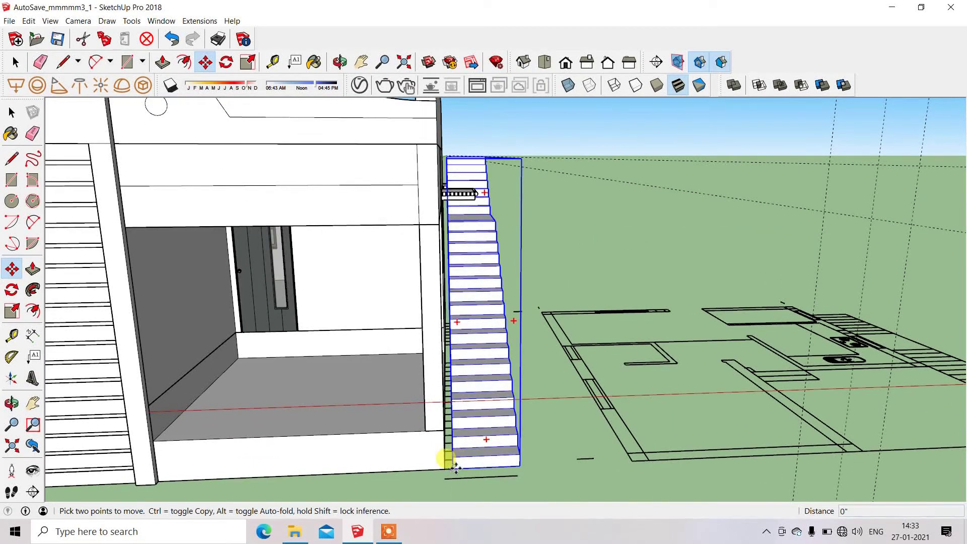
pyautogui.scroll(-3, 675, 393)
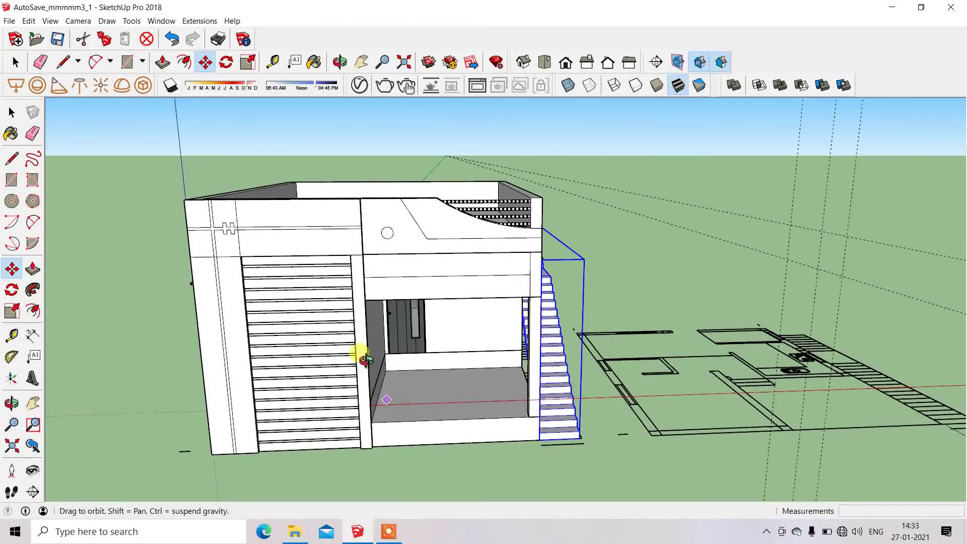